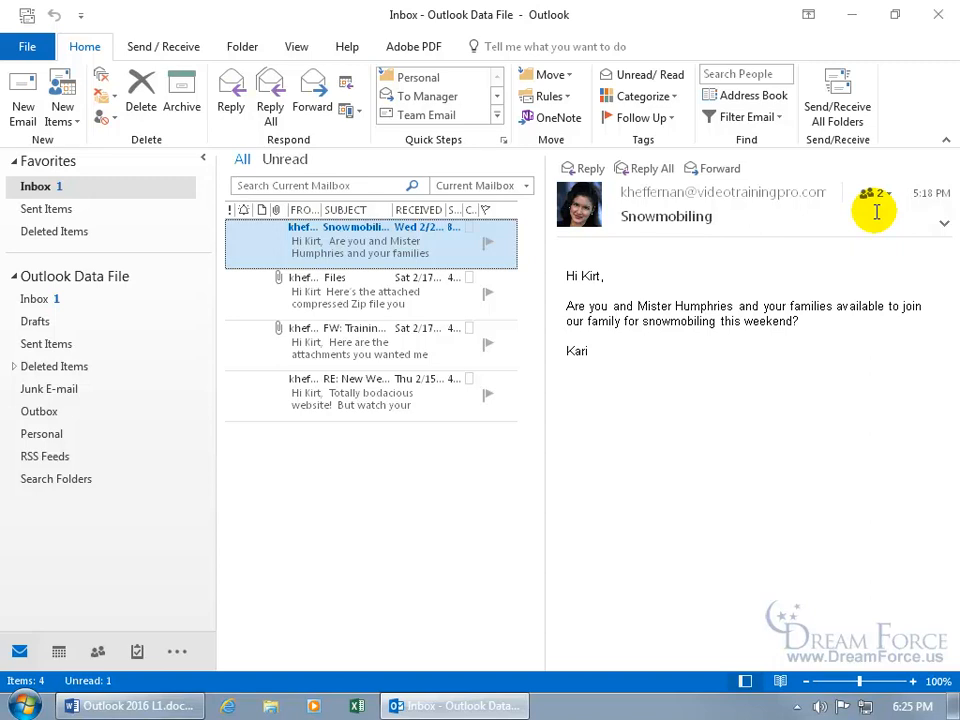
# Step: View the recipients of the Snowmobiling message, and expand and collapse its full header details
pyautogui.click(878, 197)
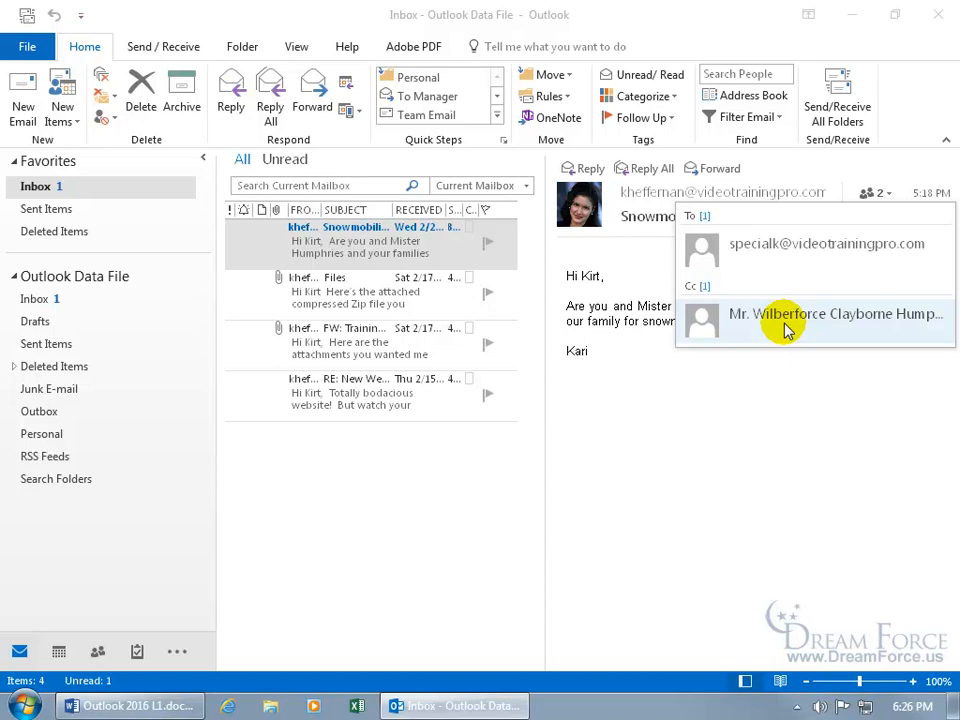
pyautogui.click(652, 322)
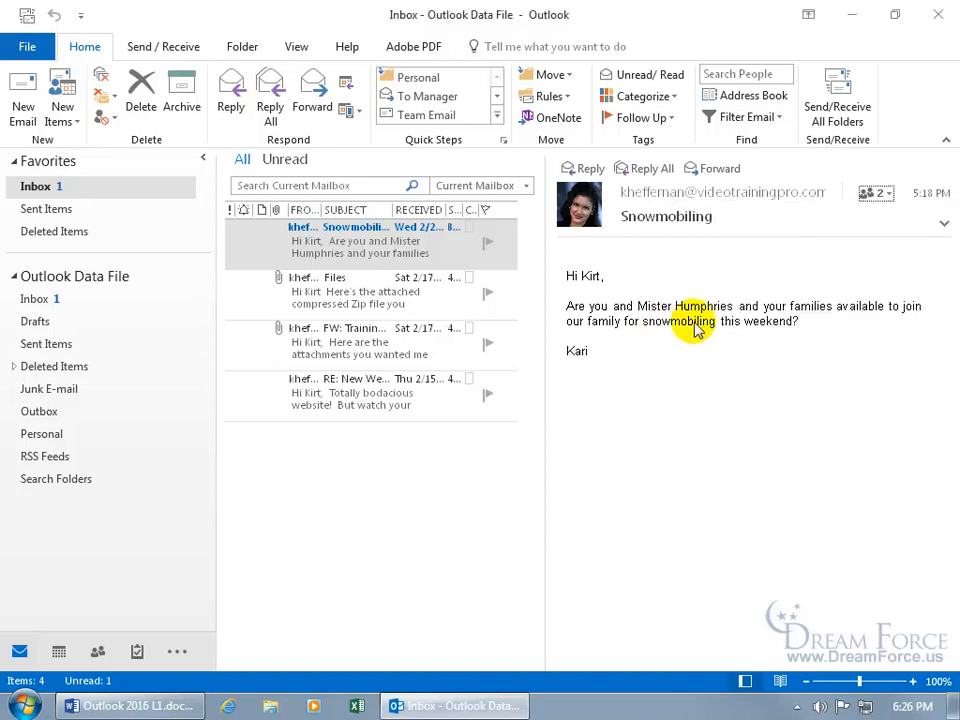
pyautogui.click(944, 224)
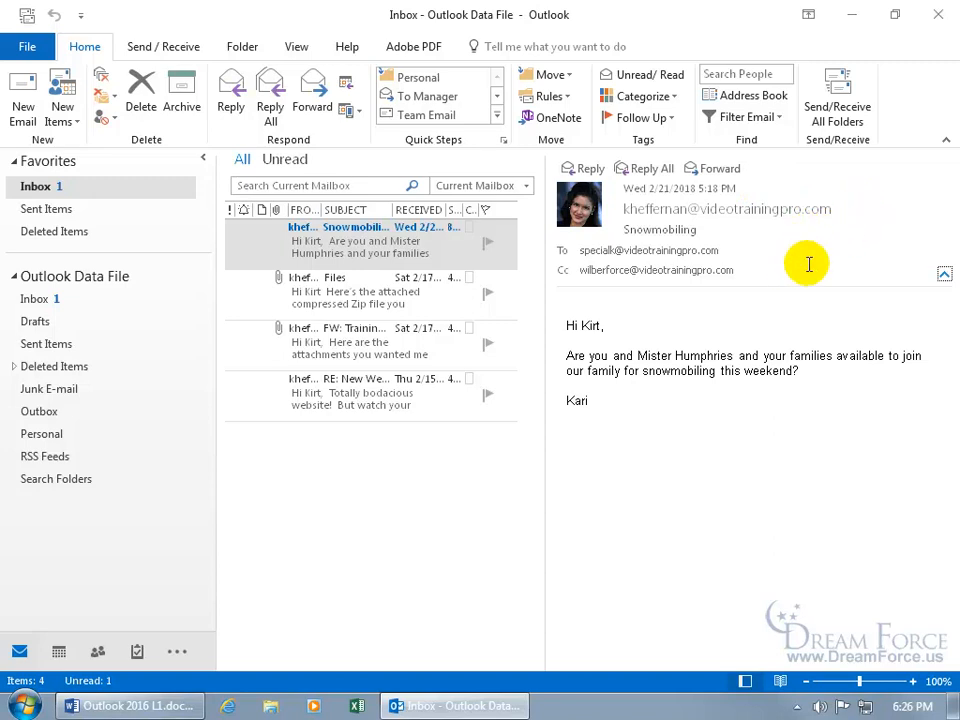
pyautogui.click(944, 274)
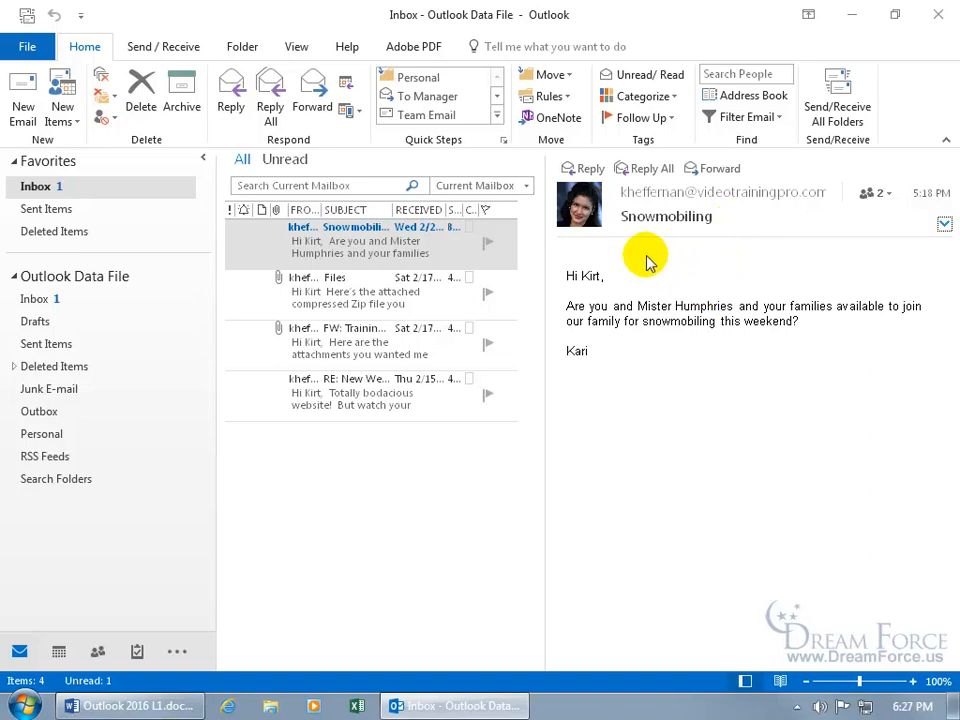
# Step: Draft a sender-only reply "Yes!" to the Snowmobiling message, discard it, and check Deleted Items before returning to the Inbox
pyautogui.click(583, 168)
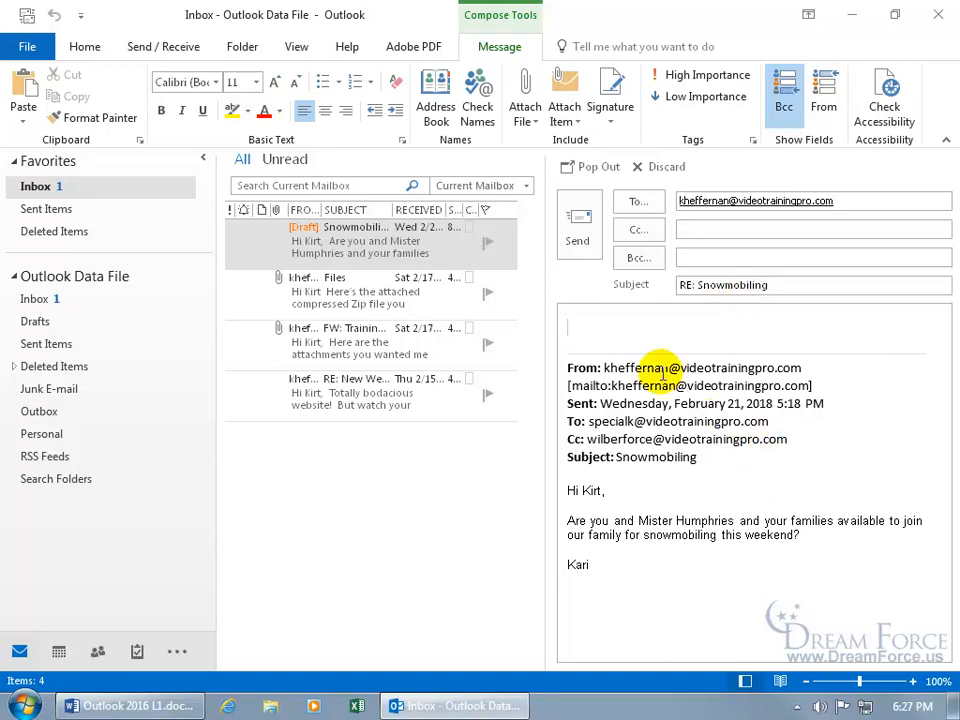
pyautogui.write('Yes!')
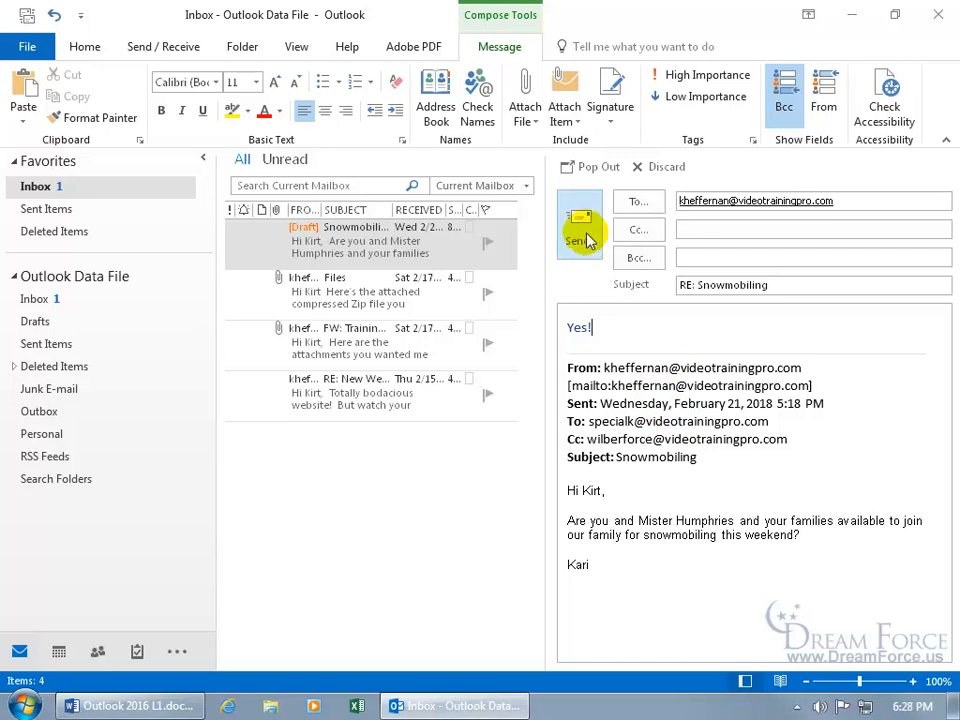
pyautogui.click(658, 167)
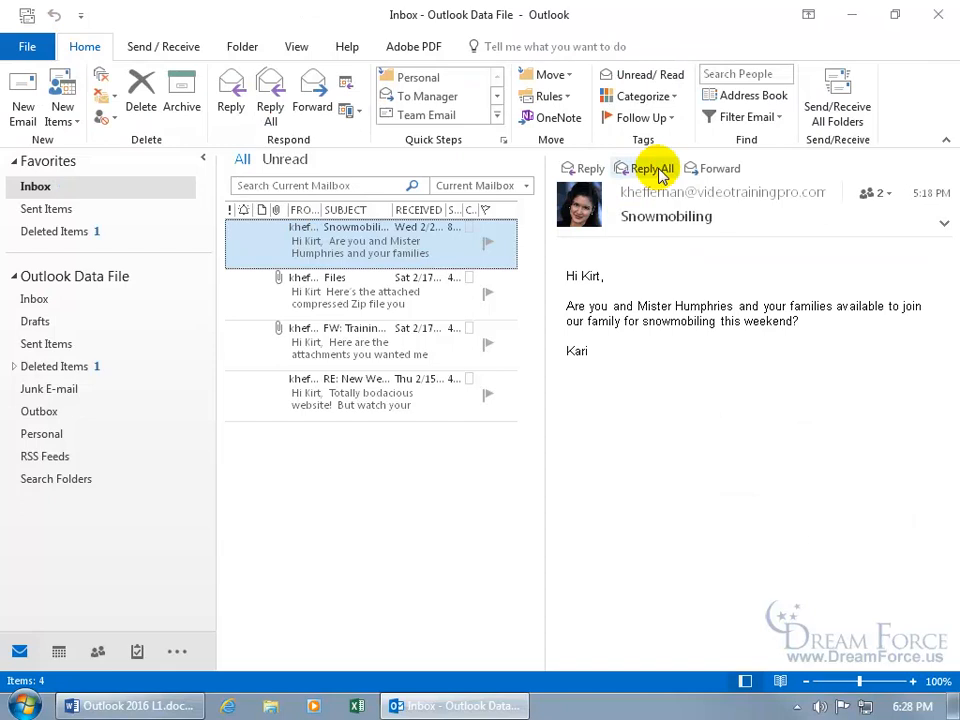
pyautogui.click(76, 367)
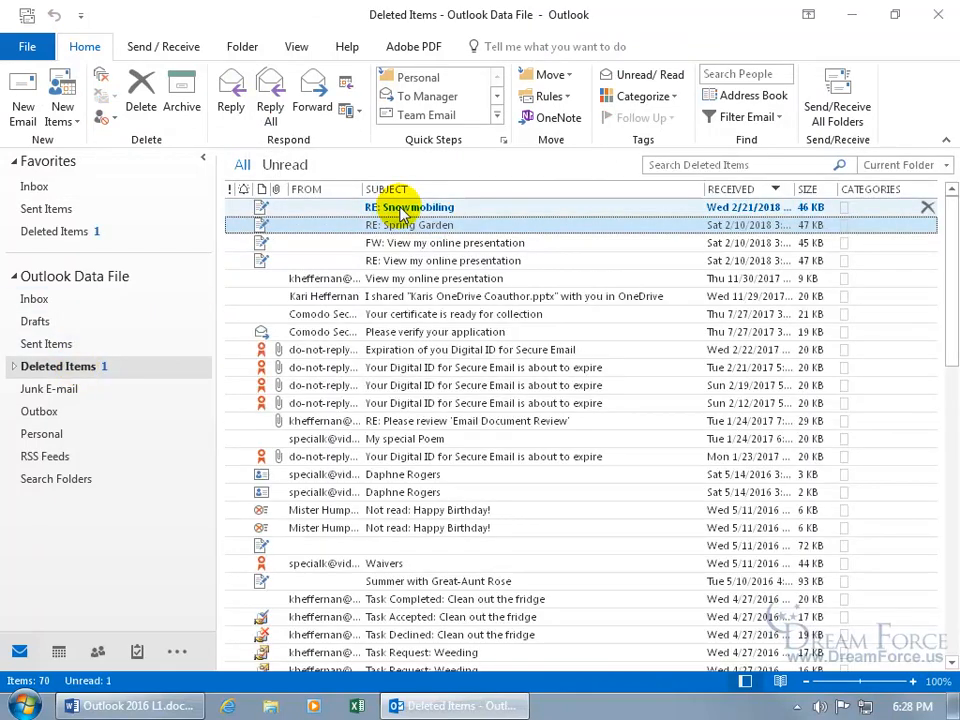
pyautogui.click(42, 299)
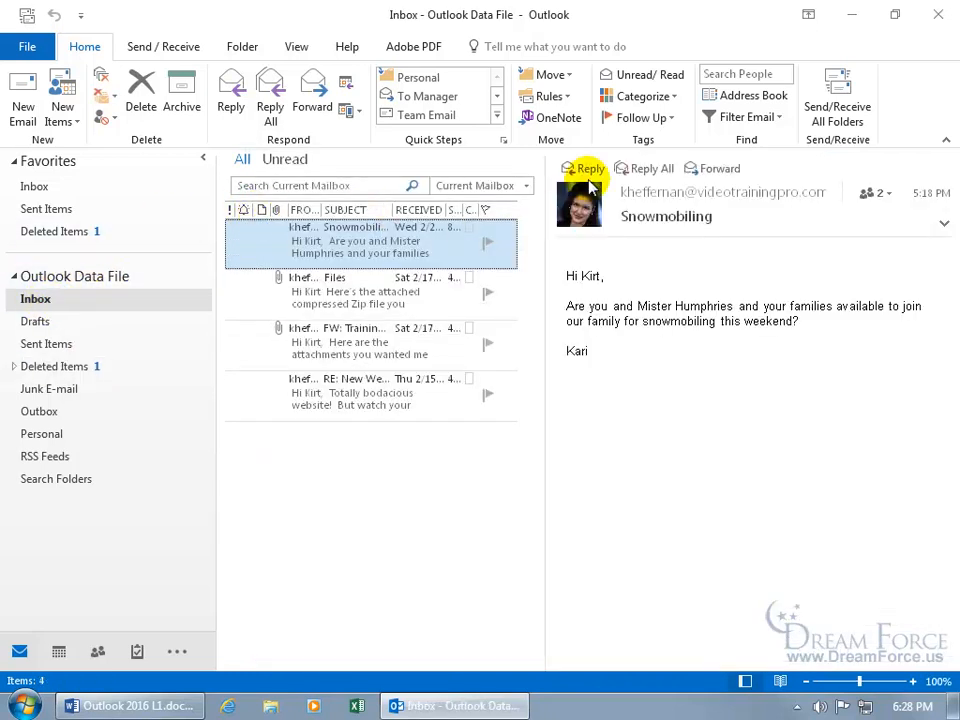
# Step: Start another sender-only reply to the Snowmobiling message and discard it
pyautogui.click(588, 170)
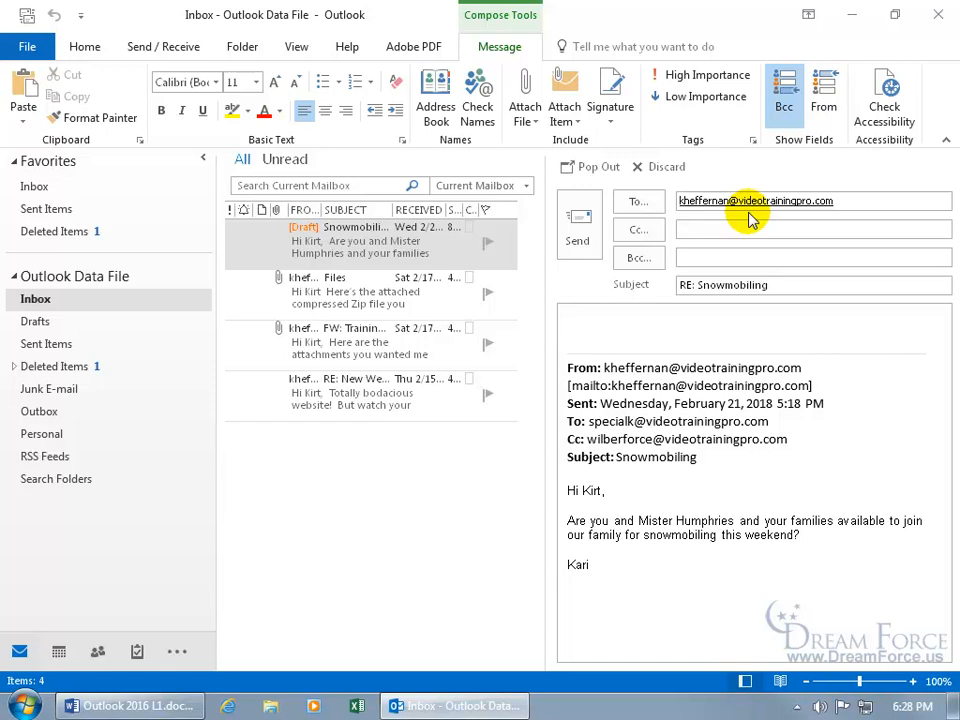
pyautogui.click(666, 170)
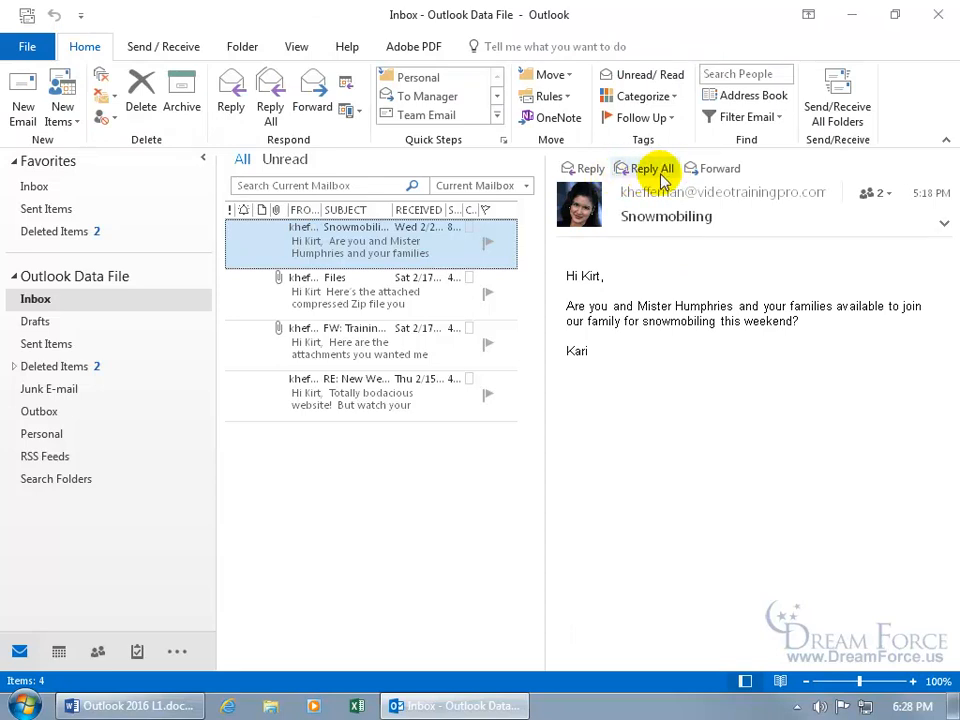
# Step: Draft a Reply All "Yes!" to the Snowmobiling message, pop it out into its own window, and close it unsaved
pyautogui.click(652, 170)
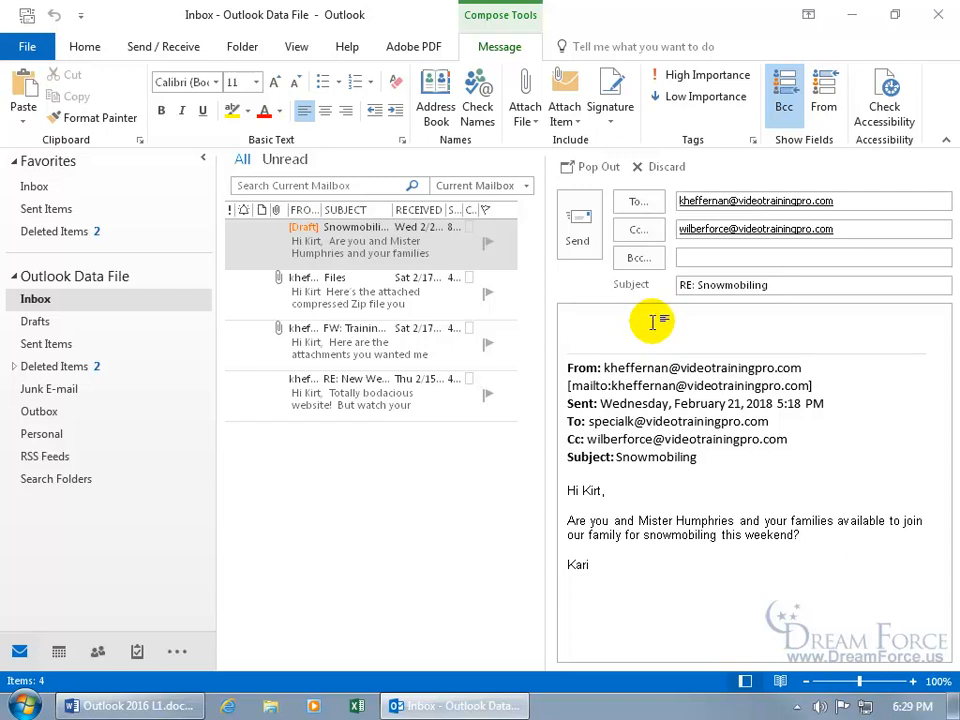
pyautogui.write('!')
pyautogui.click(595, 173)
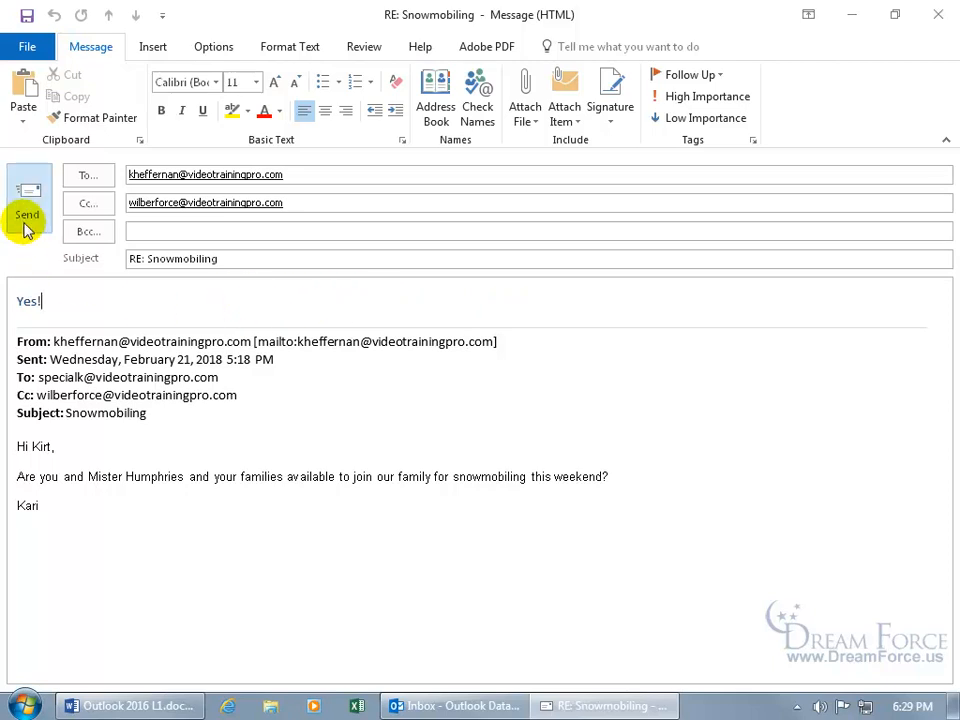
pyautogui.click(933, 14)
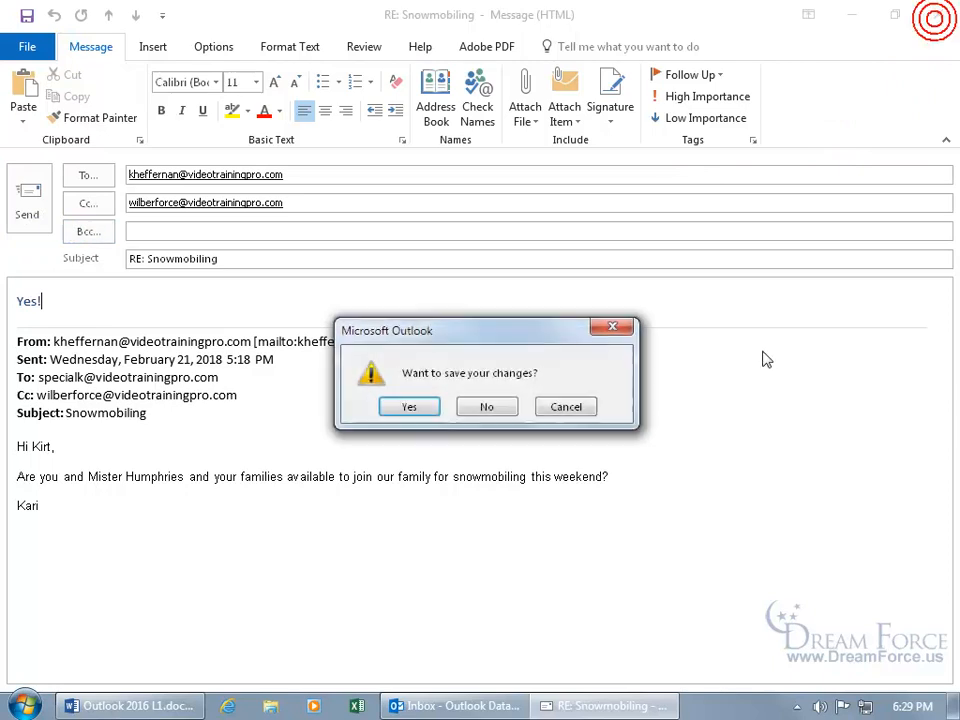
pyautogui.click(490, 407)
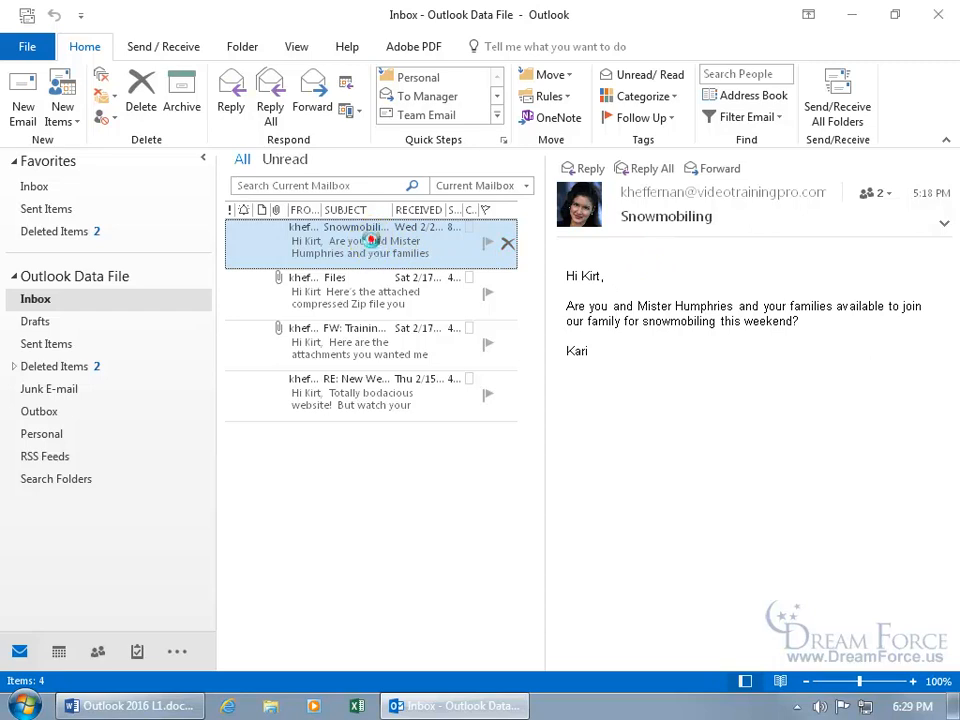
# Step: View the reply commands available in the Snowmobiling message's own window and those offered for it in the message list
pyautogui.doubleClick(371, 240)
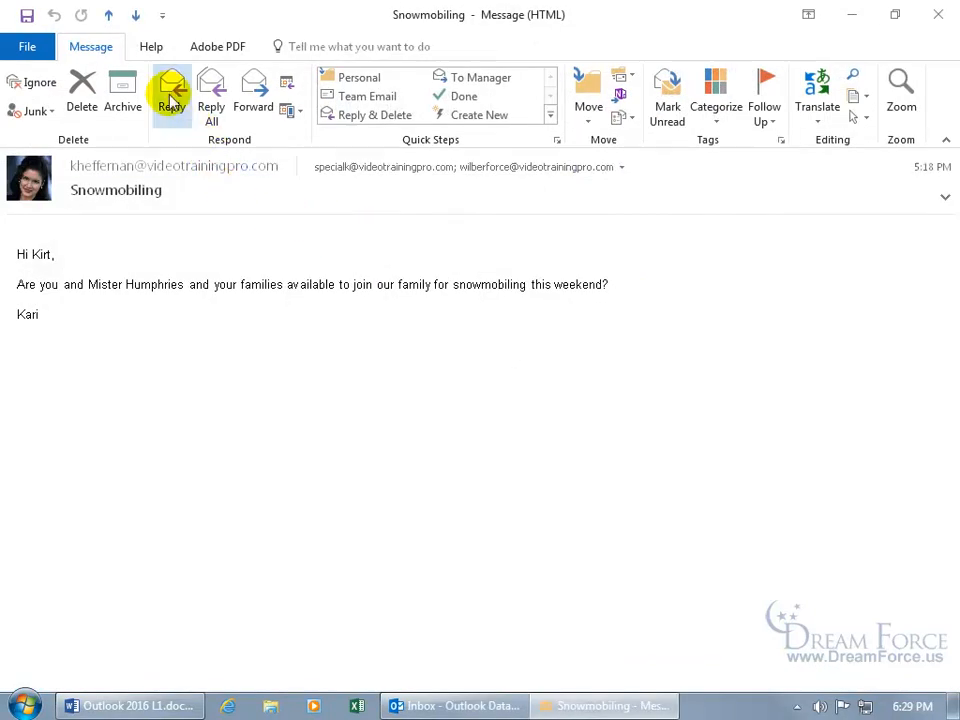
pyautogui.click(934, 18)
pyautogui.rightClick(343, 240)
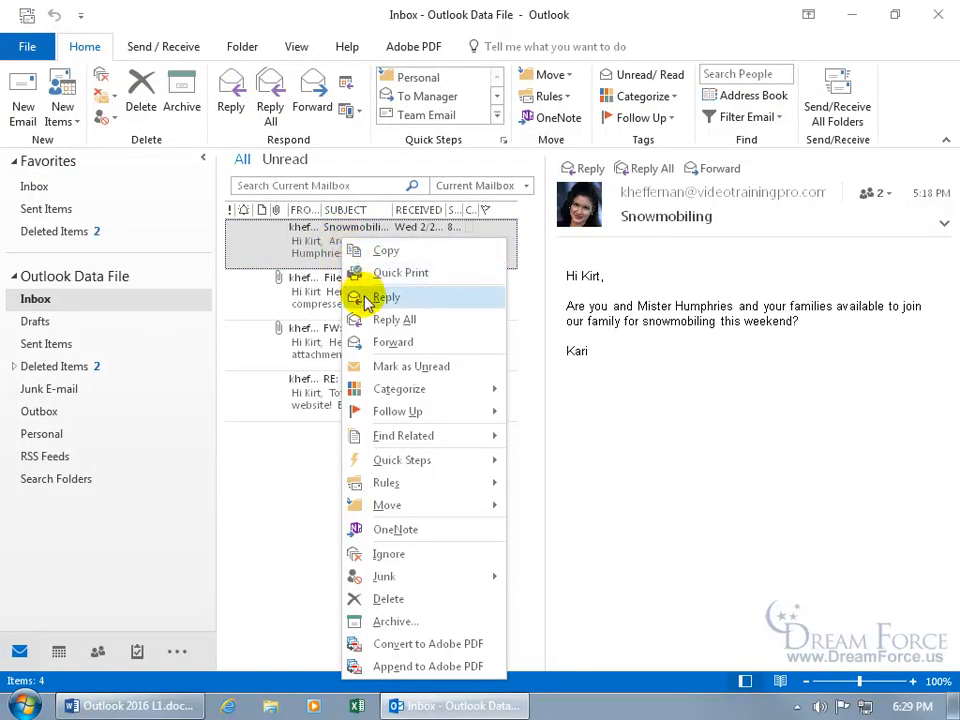
pyautogui.click(322, 247)
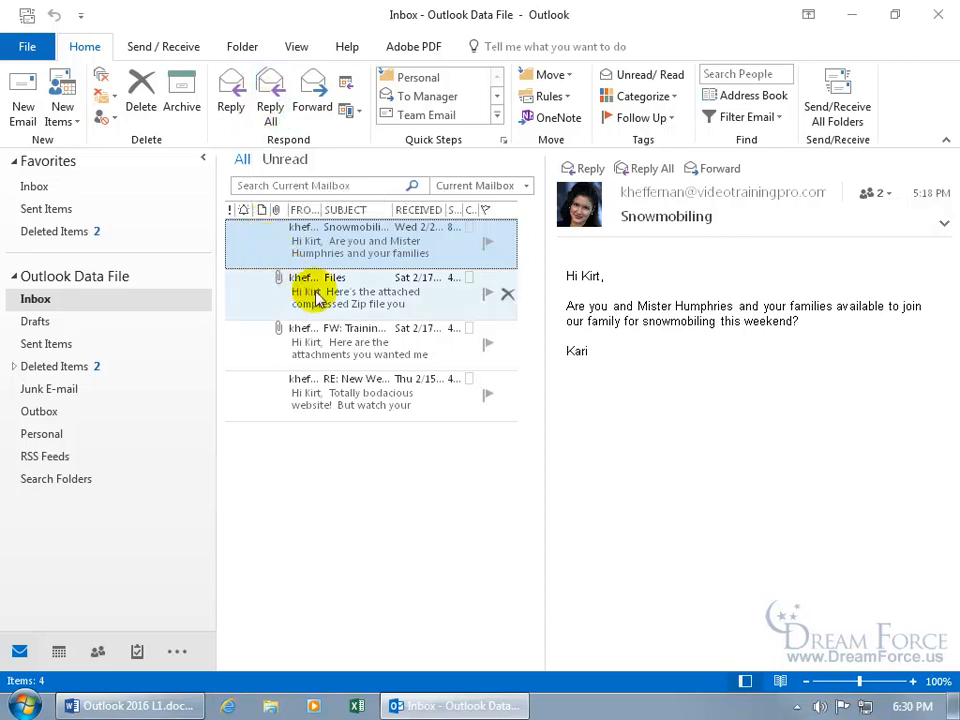
# Step: Start a reply to the "FW: Training Videos Sales Last Qtr." message to check its attachments, and discard the draft
pyautogui.click(286, 342)
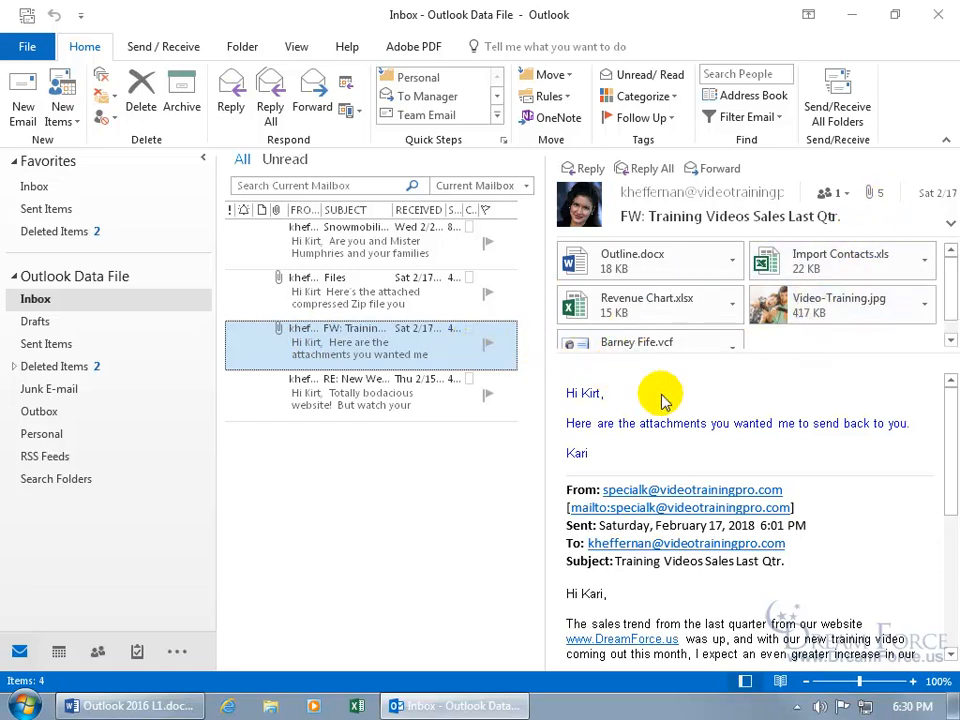
pyautogui.click(589, 168)
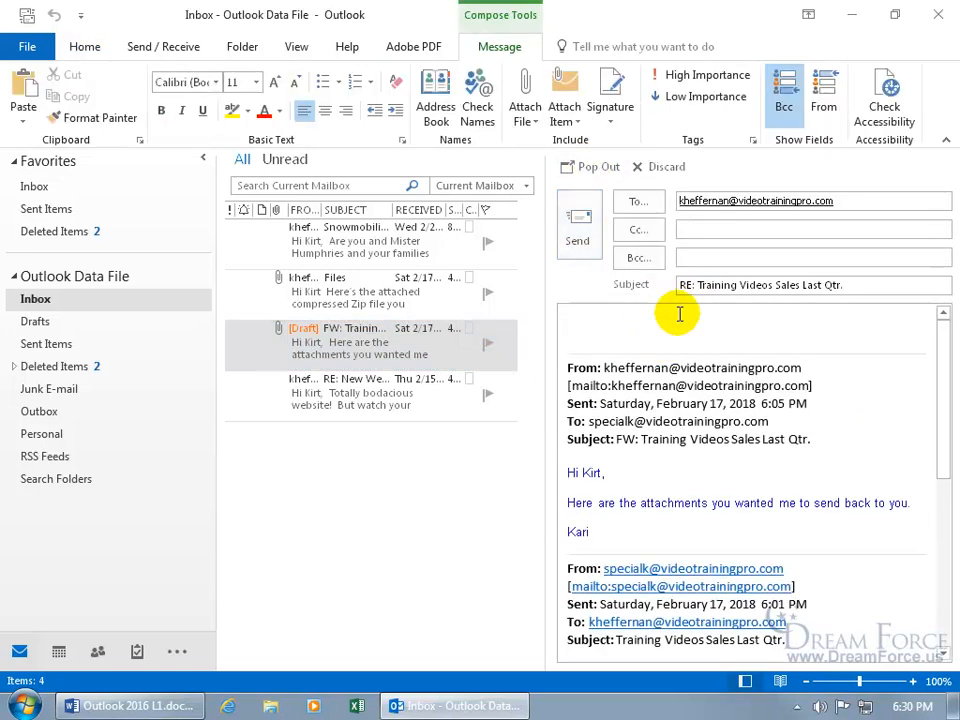
pyautogui.click(662, 167)
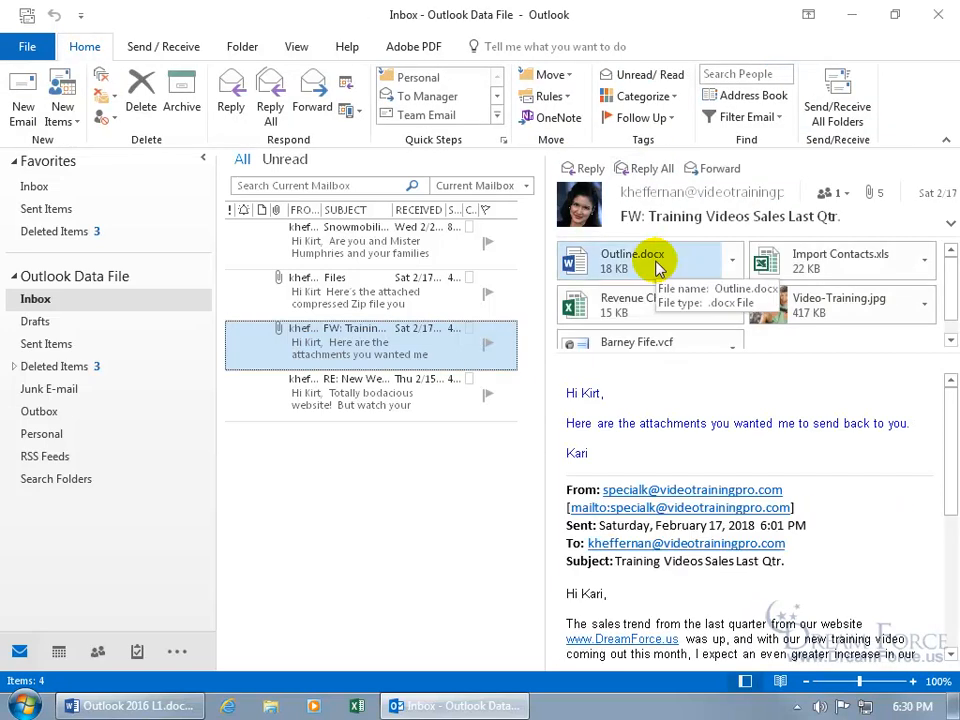
# Step: Draft a reply to the Snowmobiling message reading "Please see my responses below...", place the cursor after the quoted question, and discard the draft
pyautogui.click(350, 243)
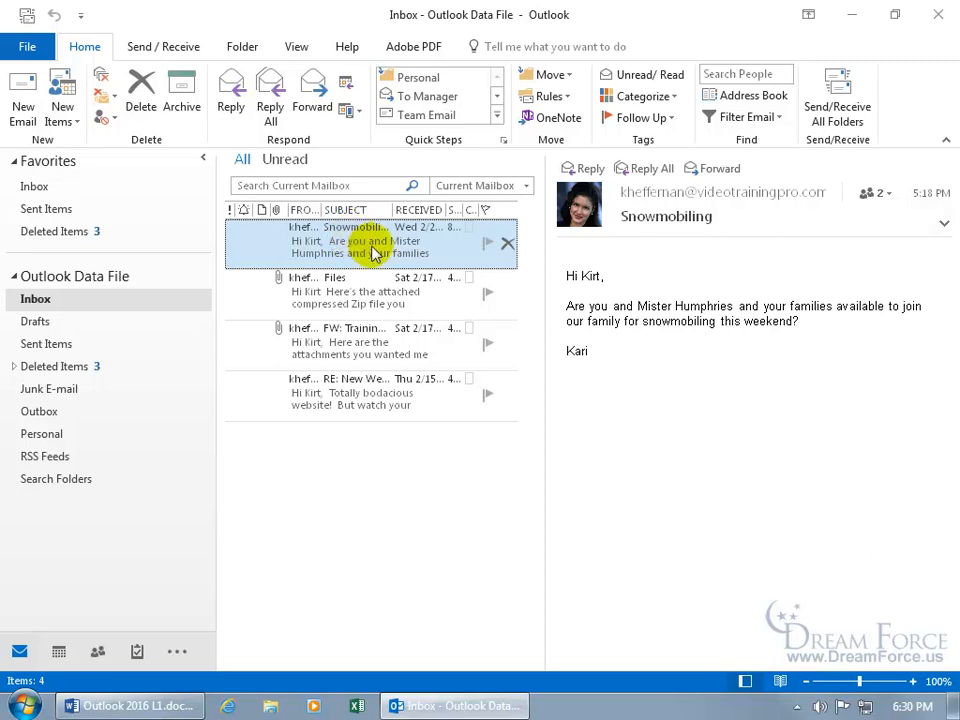
pyautogui.click(583, 168)
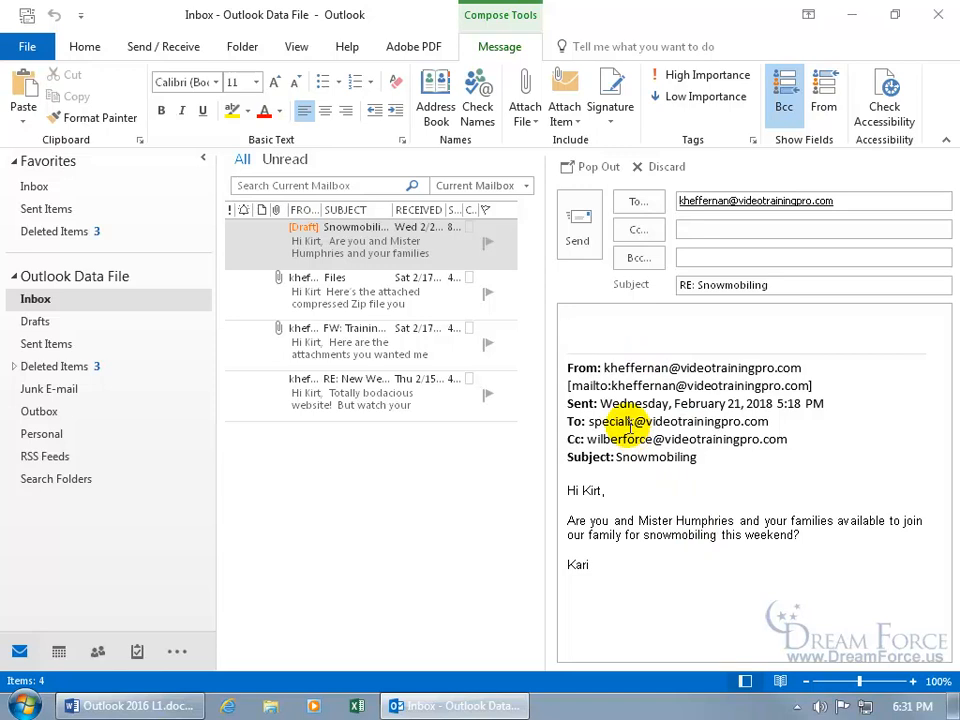
pyautogui.write('lease')
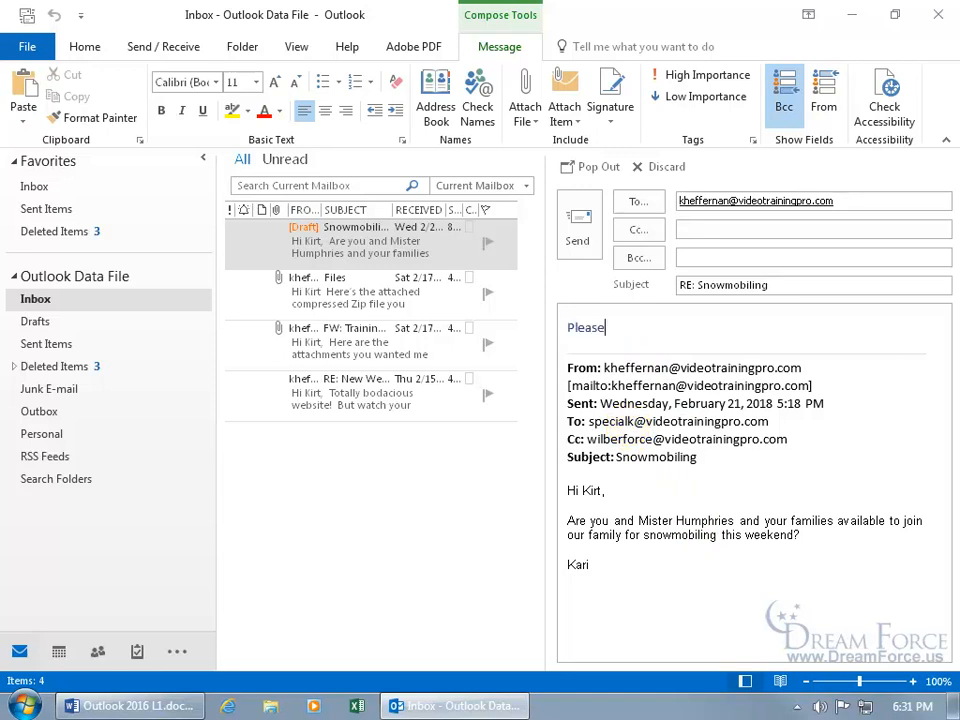
pyautogui.write(' see my responses below...')
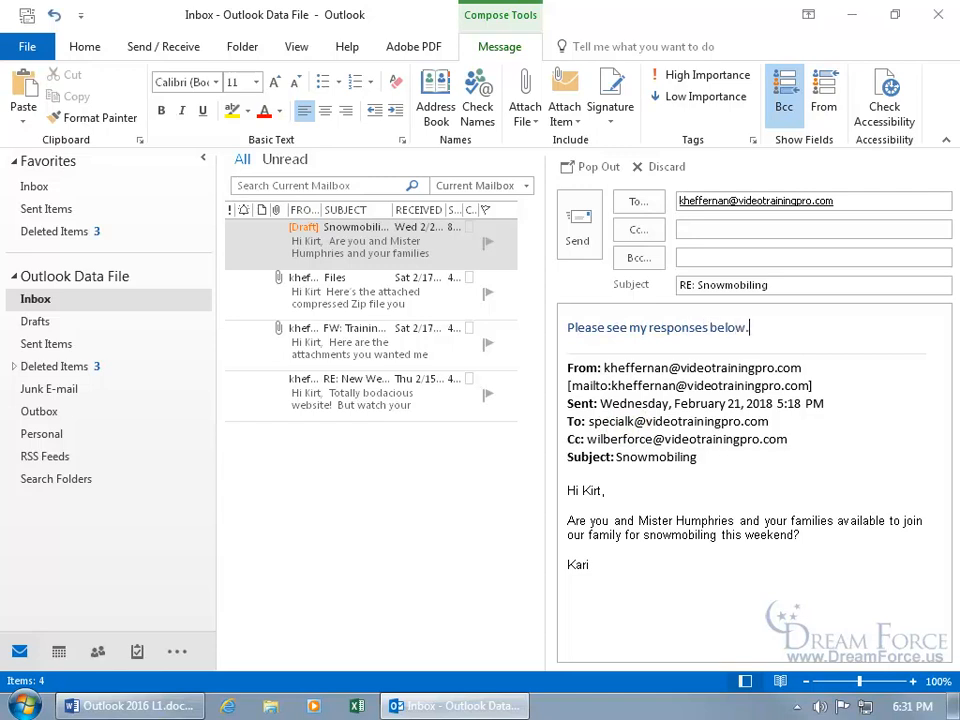
pyautogui.click(812, 539)
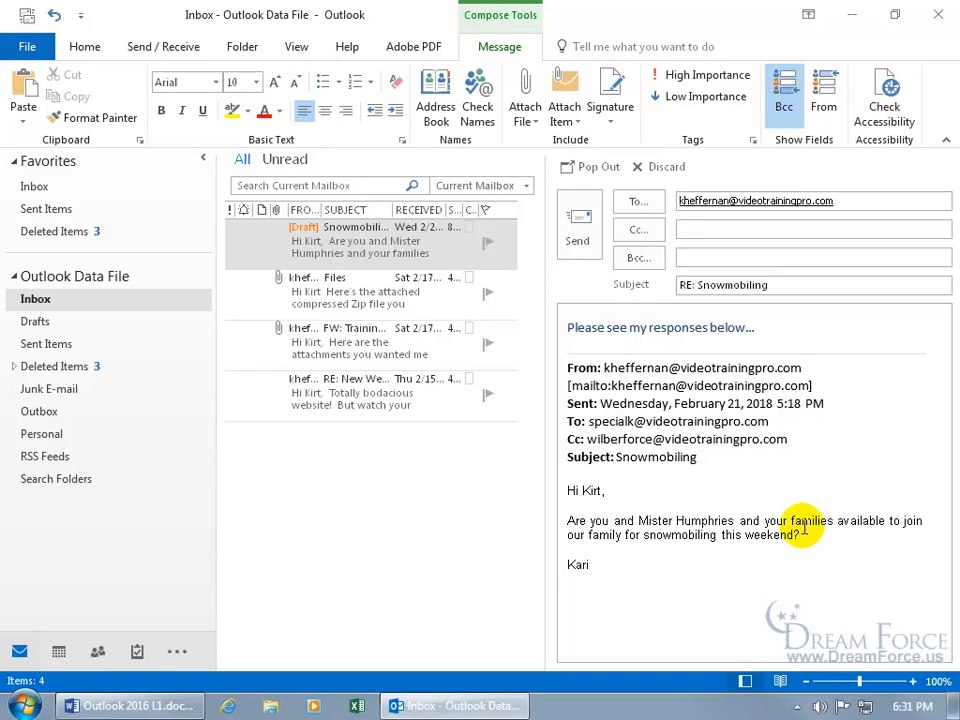
pyautogui.click(649, 172)
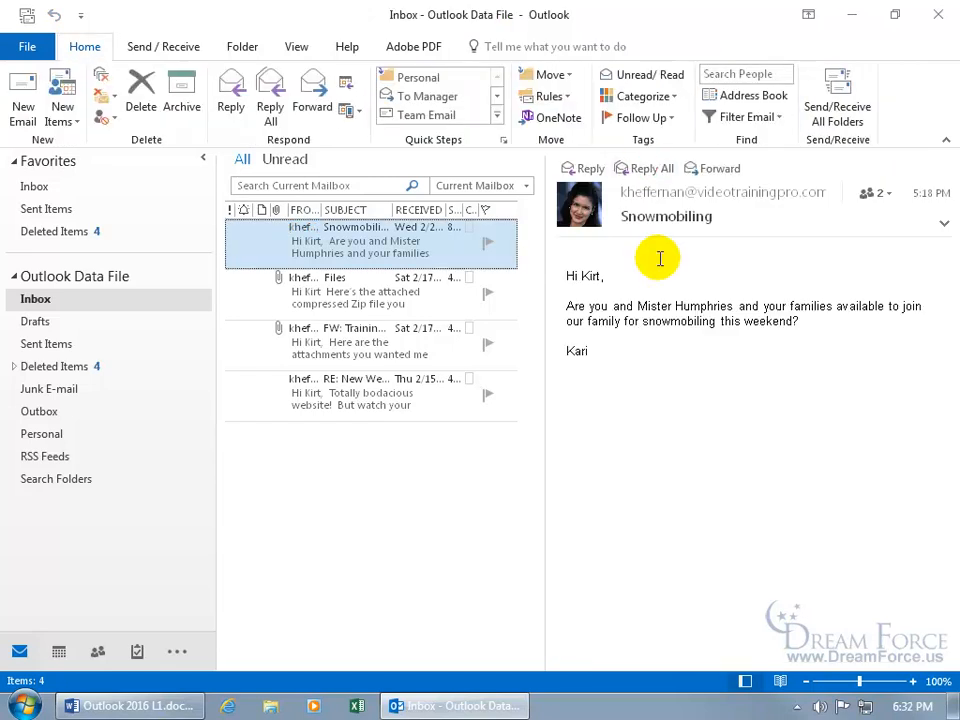
# Step: Enable prefacing comments with the account user's initials in the Replies and forwards section of the mail options
pyautogui.click(28, 47)
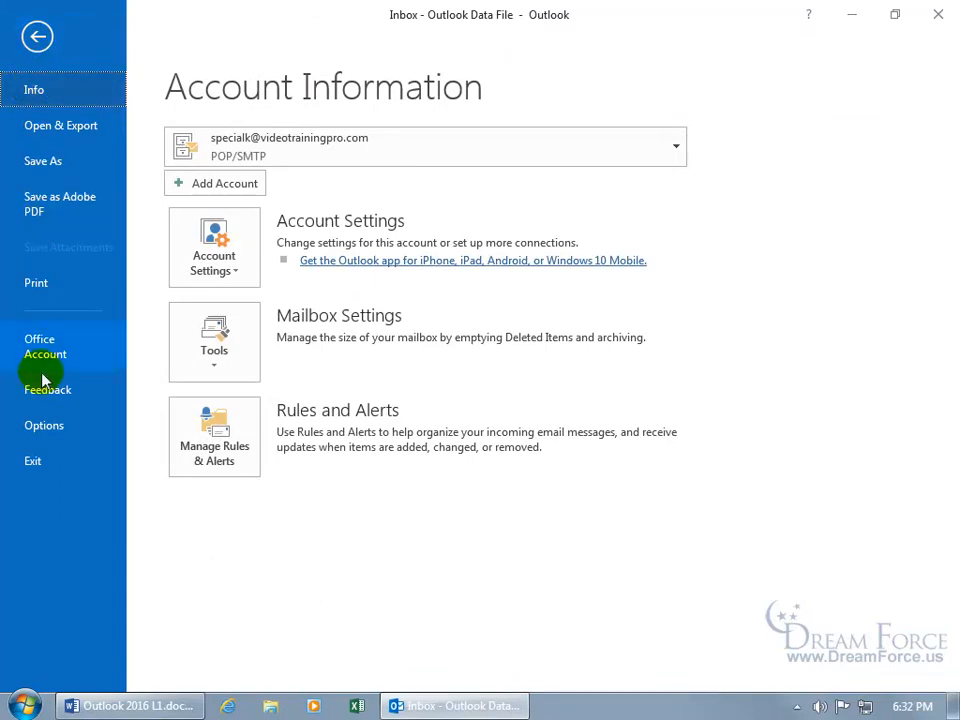
pyautogui.click(44, 428)
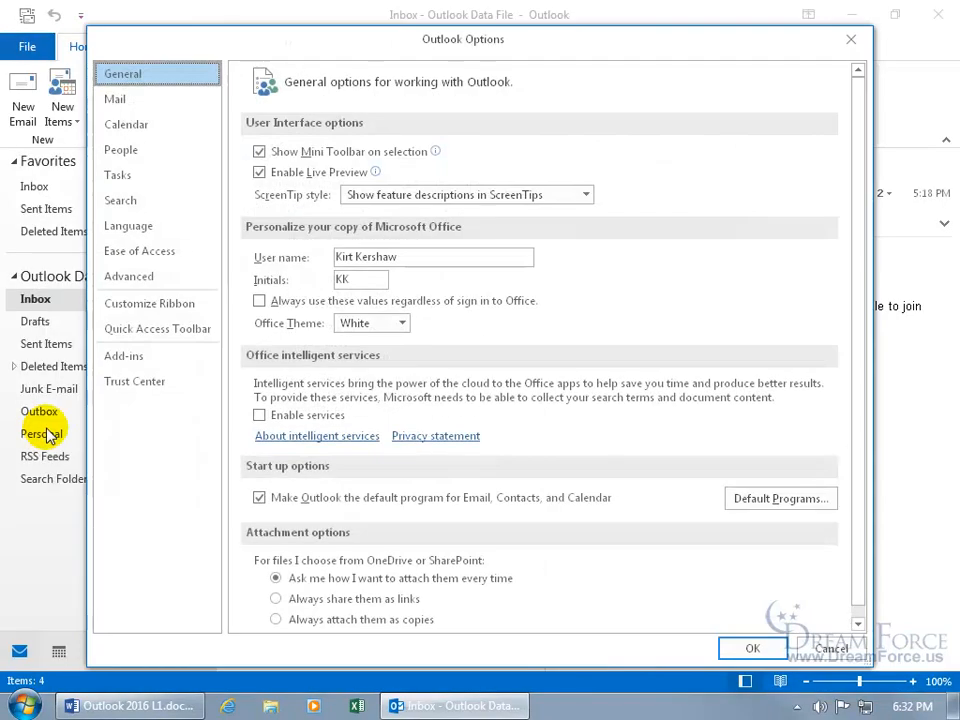
pyautogui.click(155, 100)
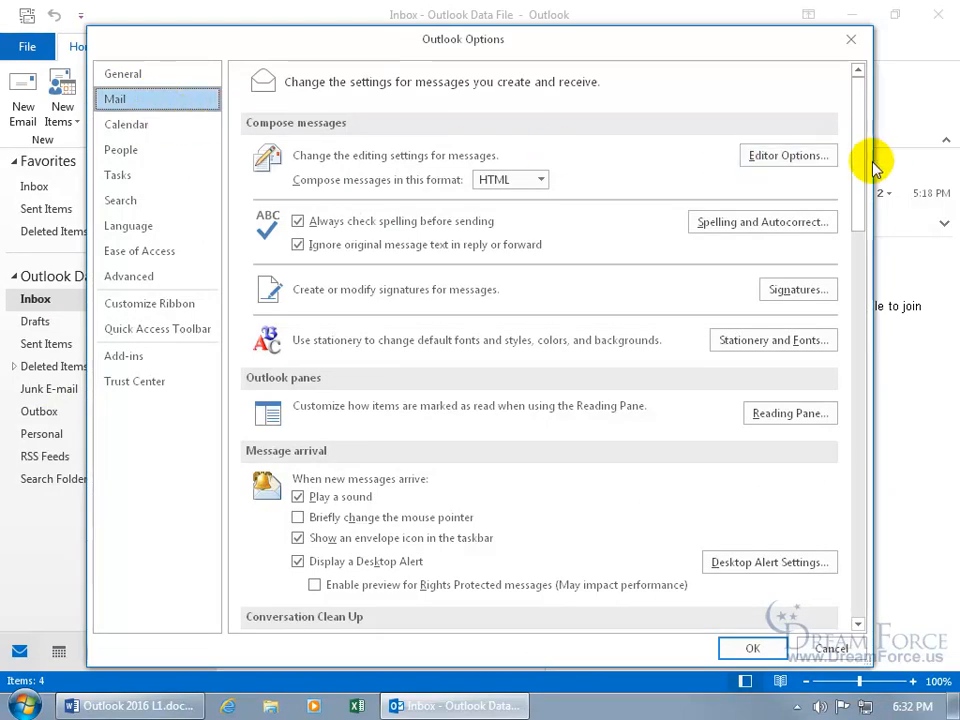
pyautogui.moveTo(858, 160); pyautogui.dragTo(422, 317)
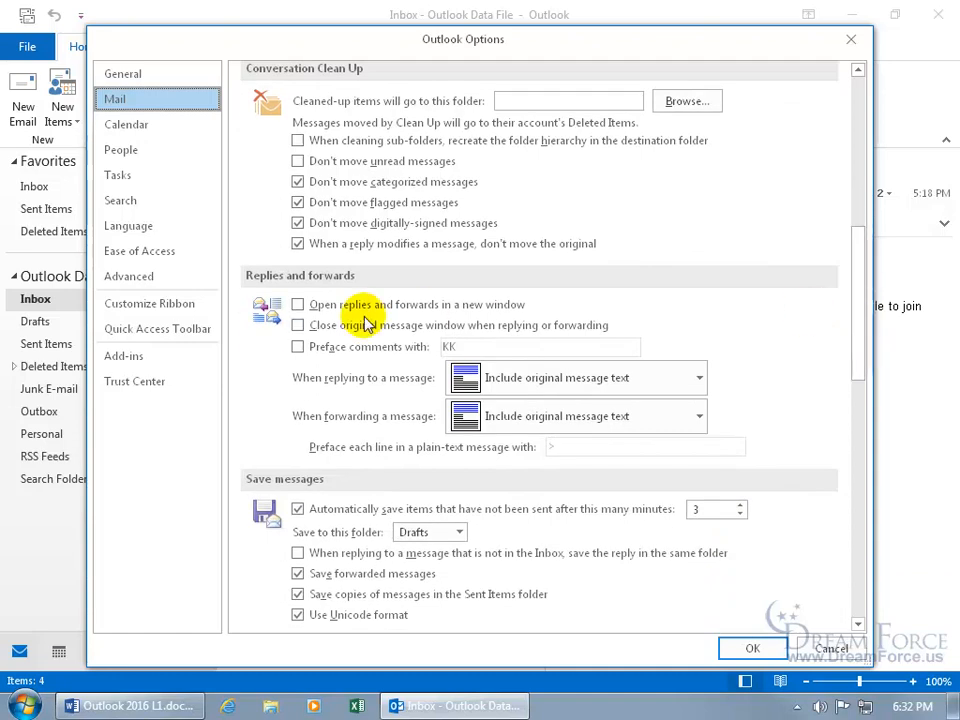
pyautogui.click(297, 346)
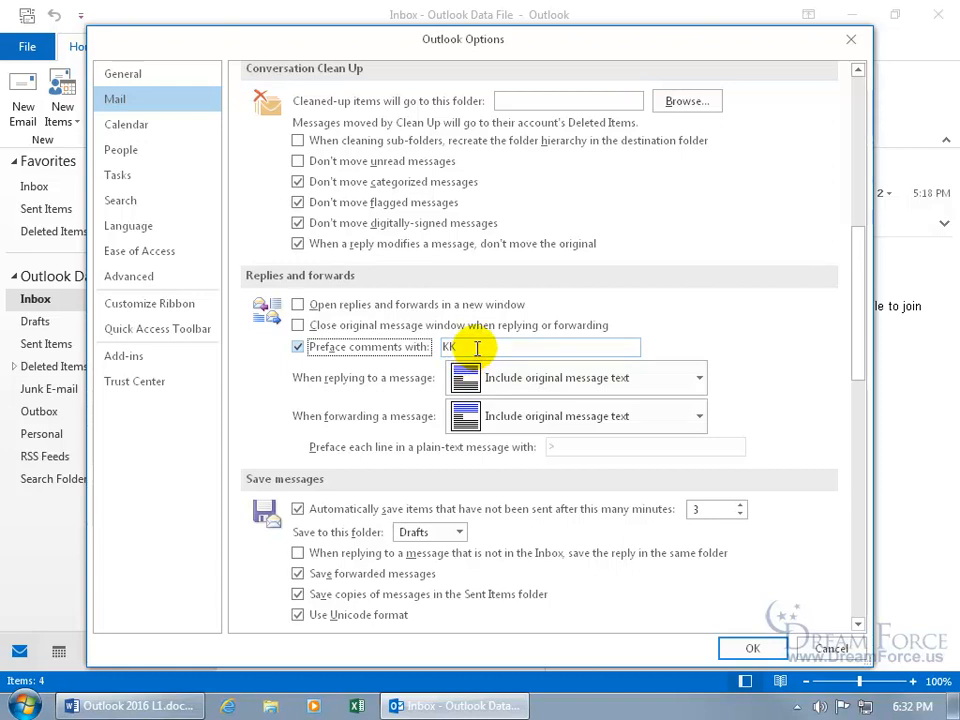
# Step: Review the Stationery and Fonts settings for replies, dismiss them without changes, and save the mail options
pyautogui.moveTo(857, 339); pyautogui.dragTo(838, 203)
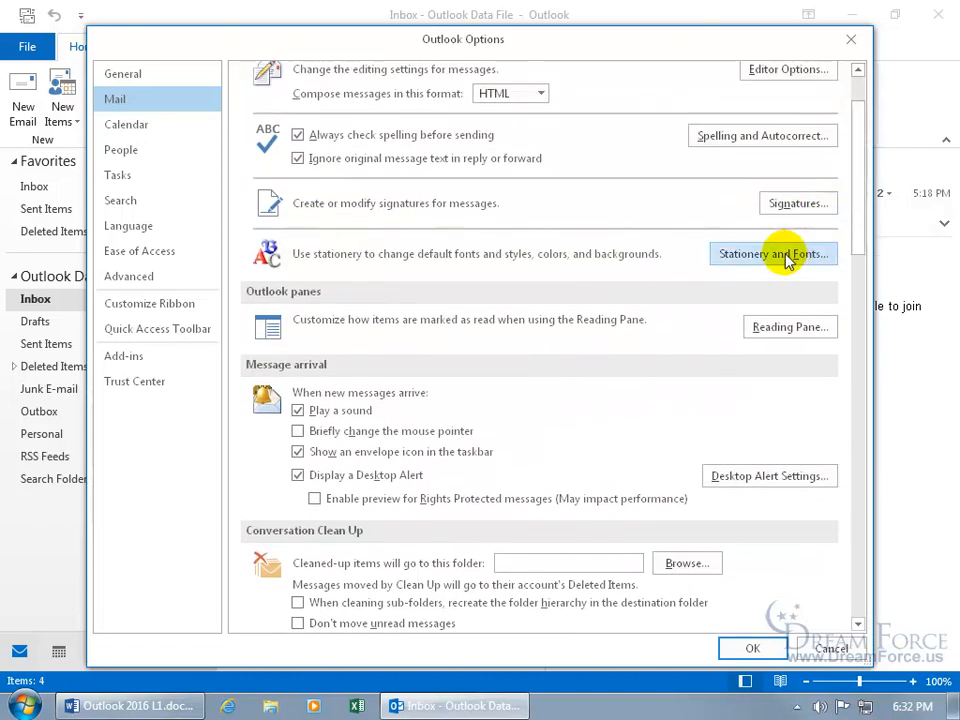
pyautogui.click(786, 256)
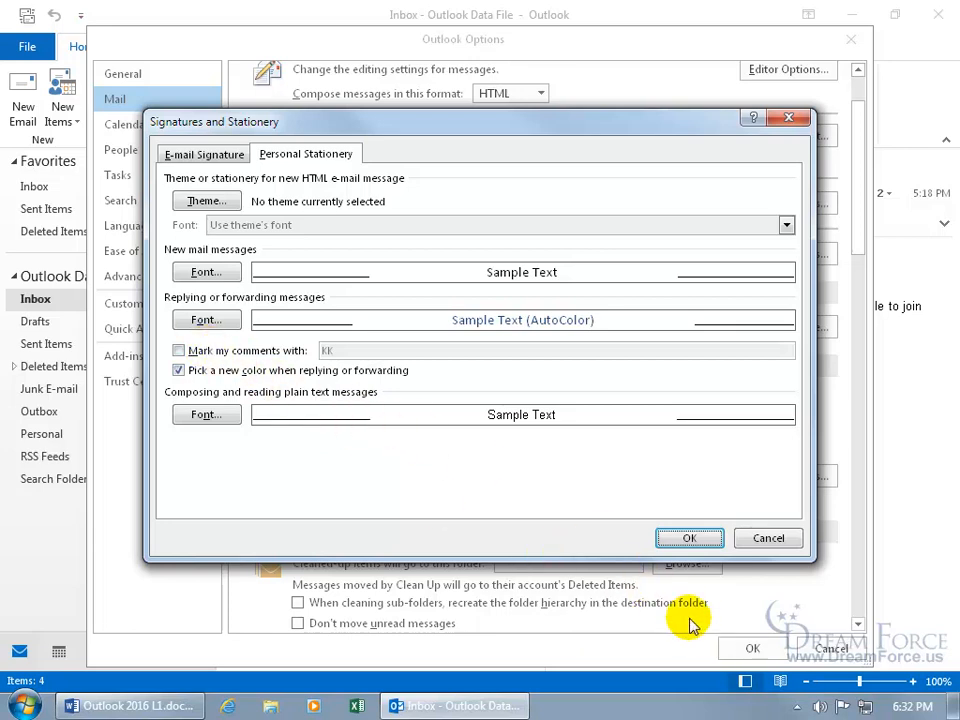
pyautogui.click(769, 539)
pyautogui.click(752, 648)
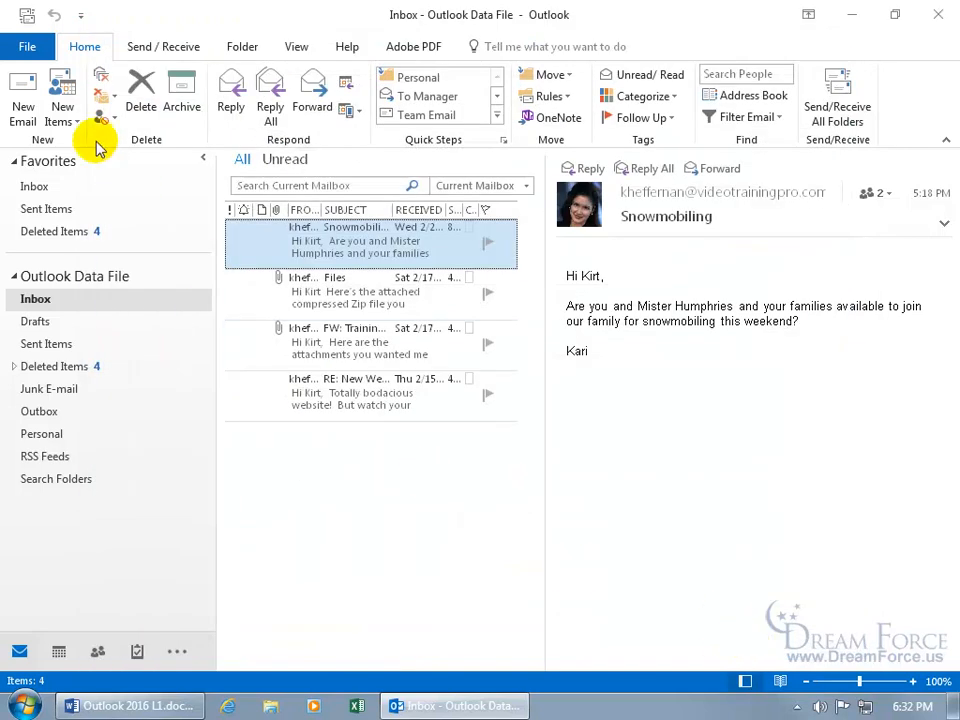
# Step: Review the comment-marking settings in both Stationery and Fonts and the Replies and forwards section of the mail options, and close the options
pyautogui.click(30, 48)
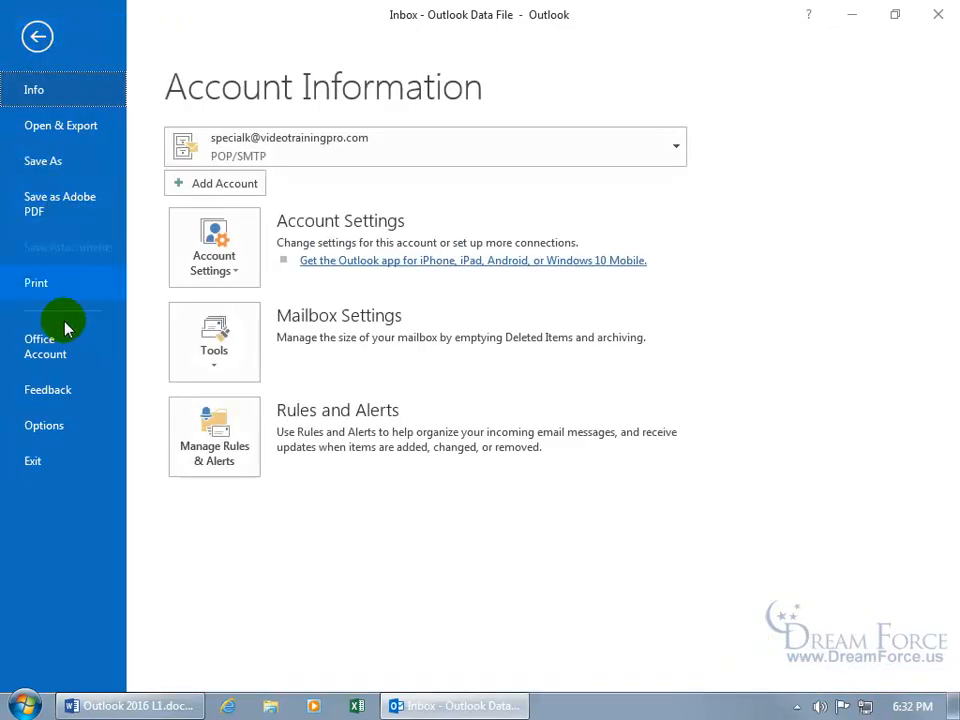
pyautogui.click(63, 425)
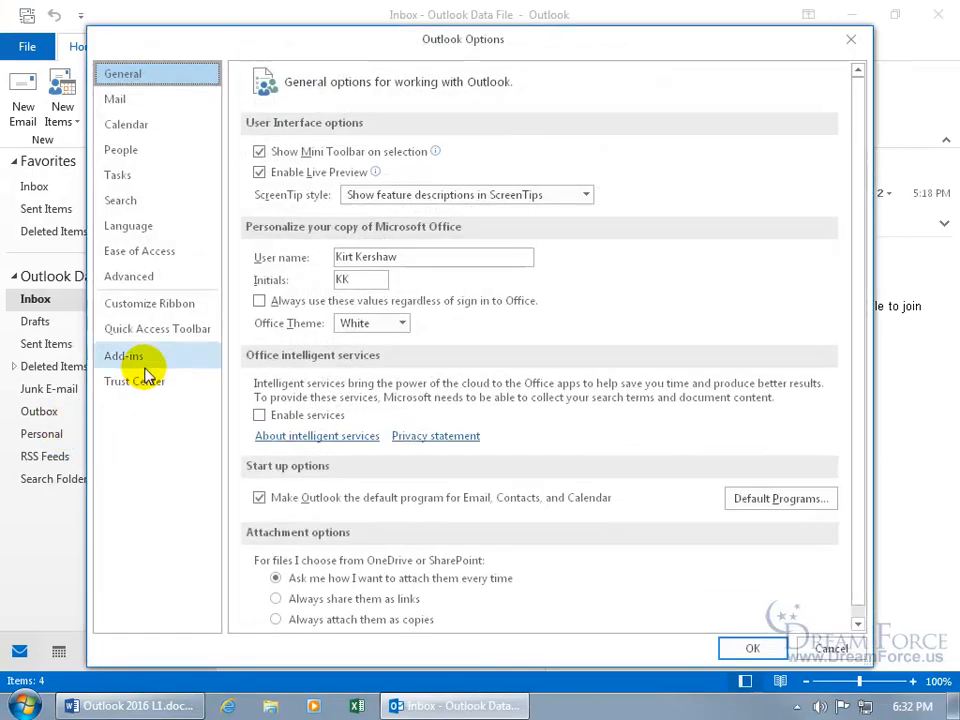
pyautogui.click(145, 100)
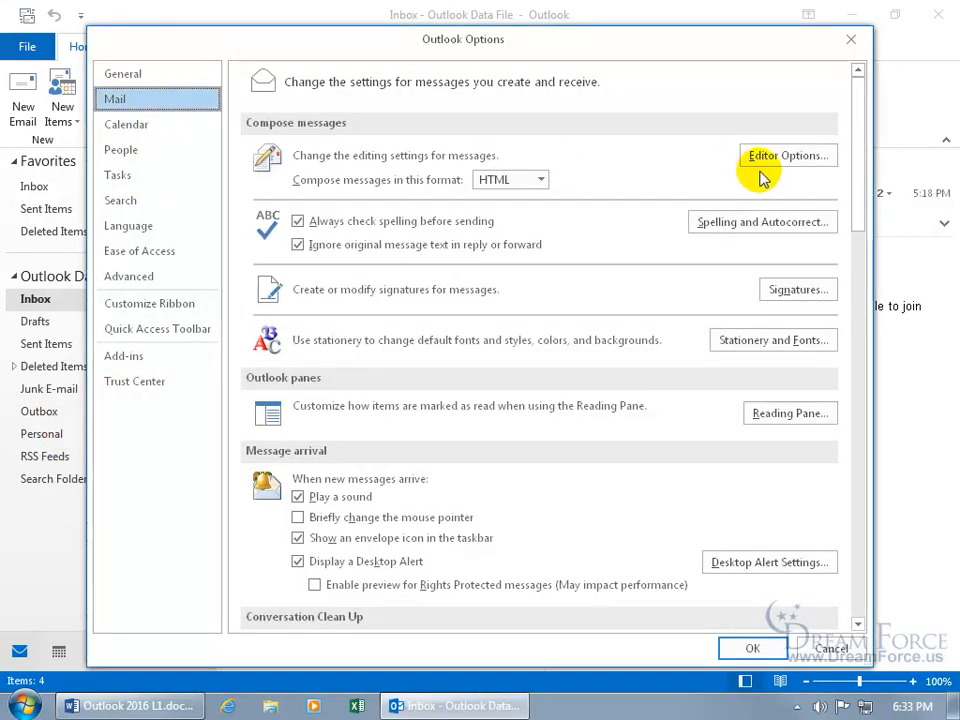
pyautogui.moveTo(855, 184); pyautogui.dragTo(851, 229)
pyautogui.click(793, 194)
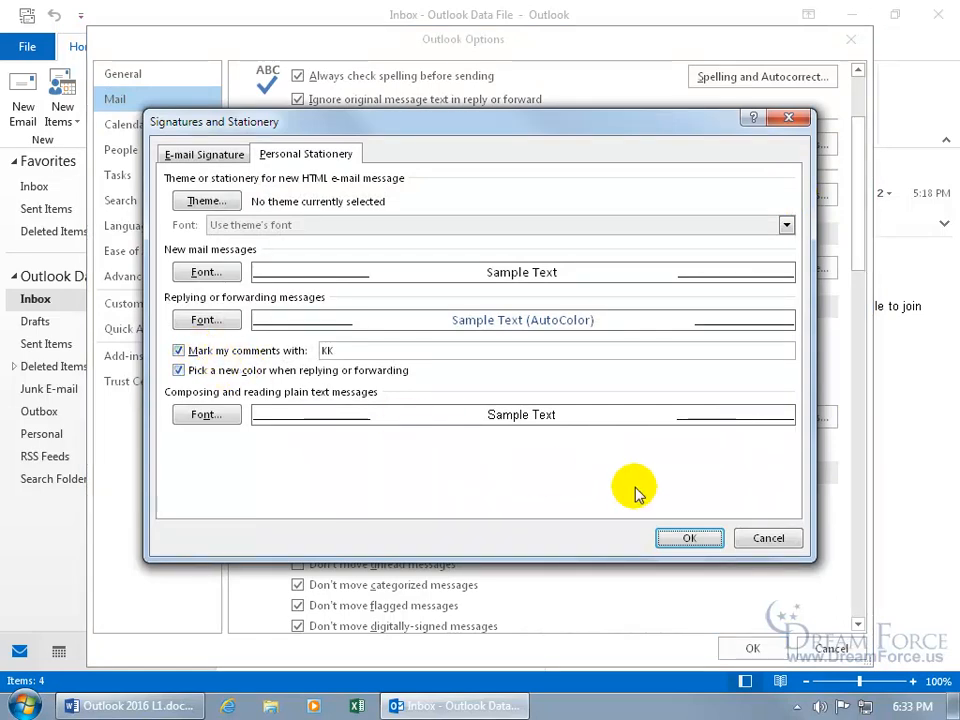
pyautogui.click(768, 538)
pyautogui.moveTo(857, 260); pyautogui.dragTo(857, 408)
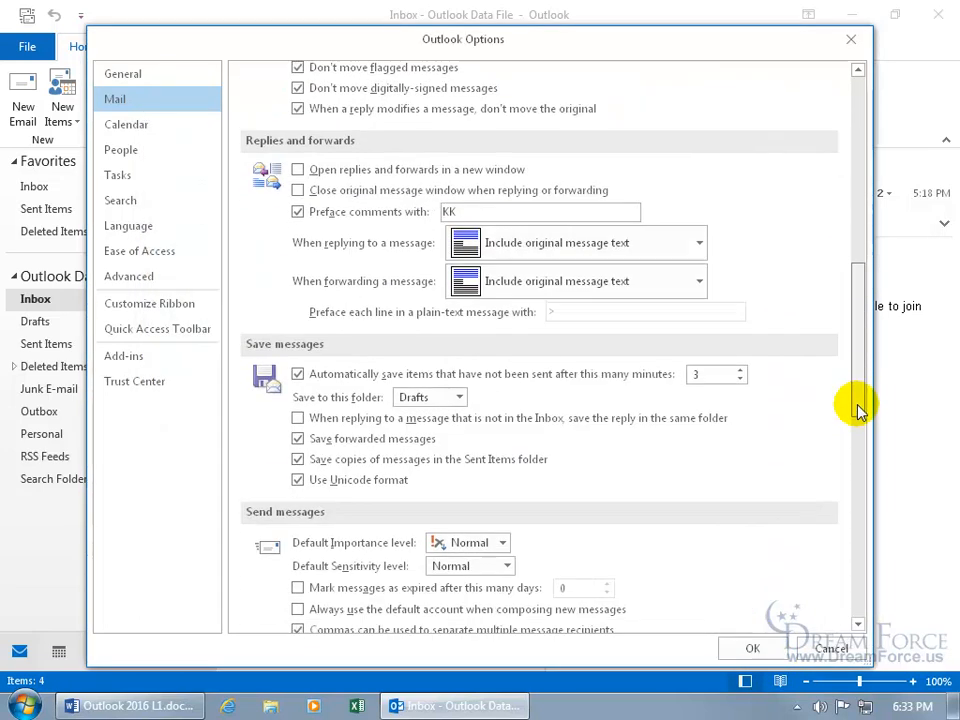
pyautogui.scroll(3, 500, 412)
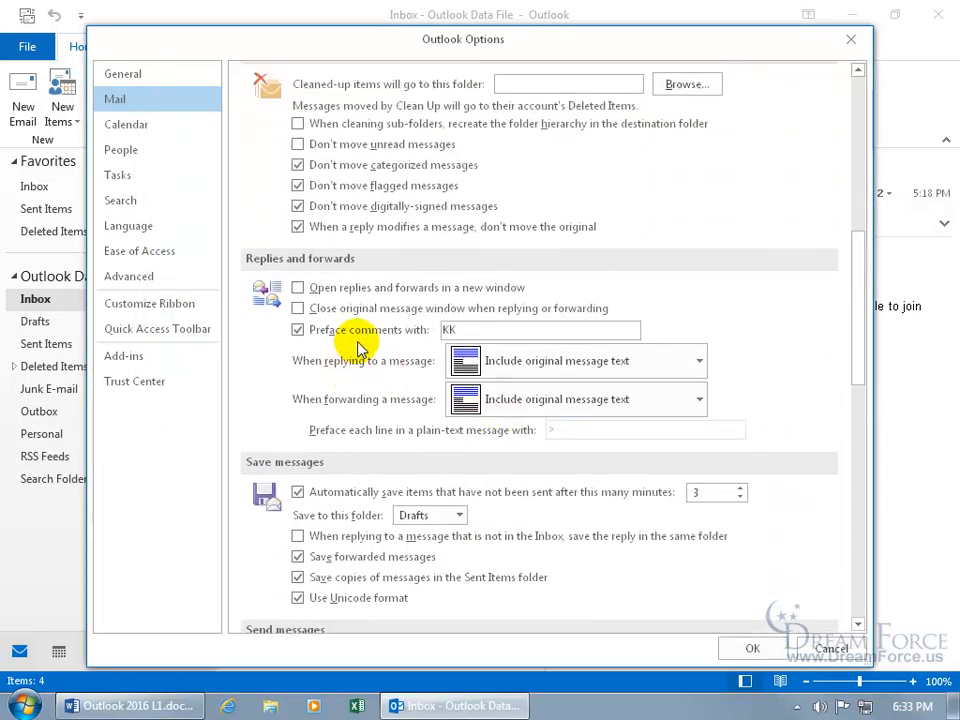
pyautogui.click(752, 648)
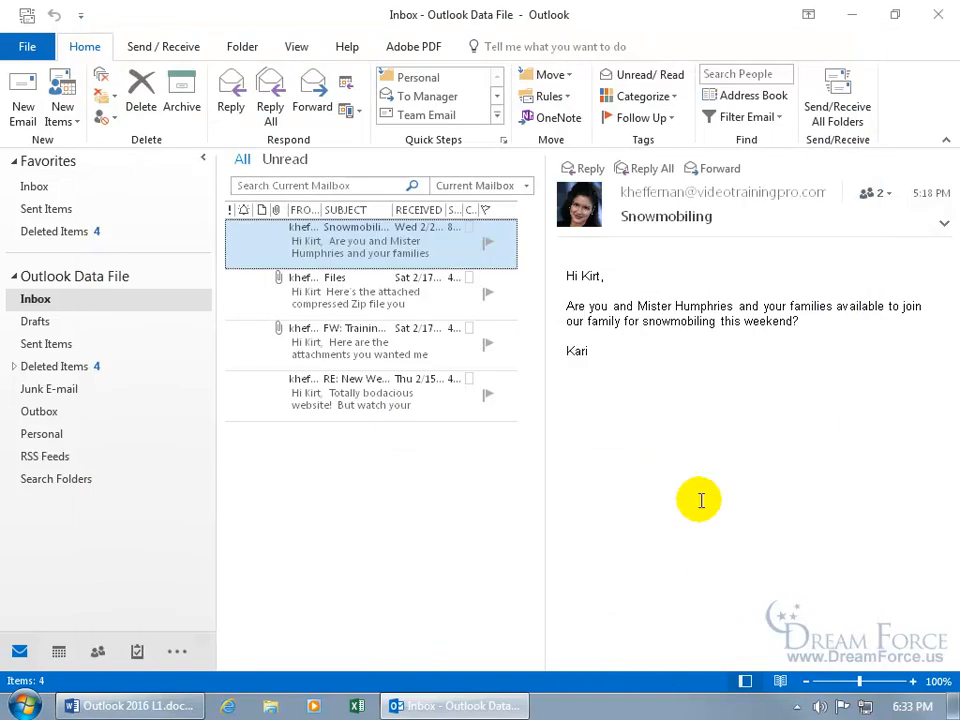
# Step: Start a reply to the Snowmobiling message reading "Please see my responses below..." and add the inline comment "Yes!" after the quoted question
pyautogui.click(582, 168)
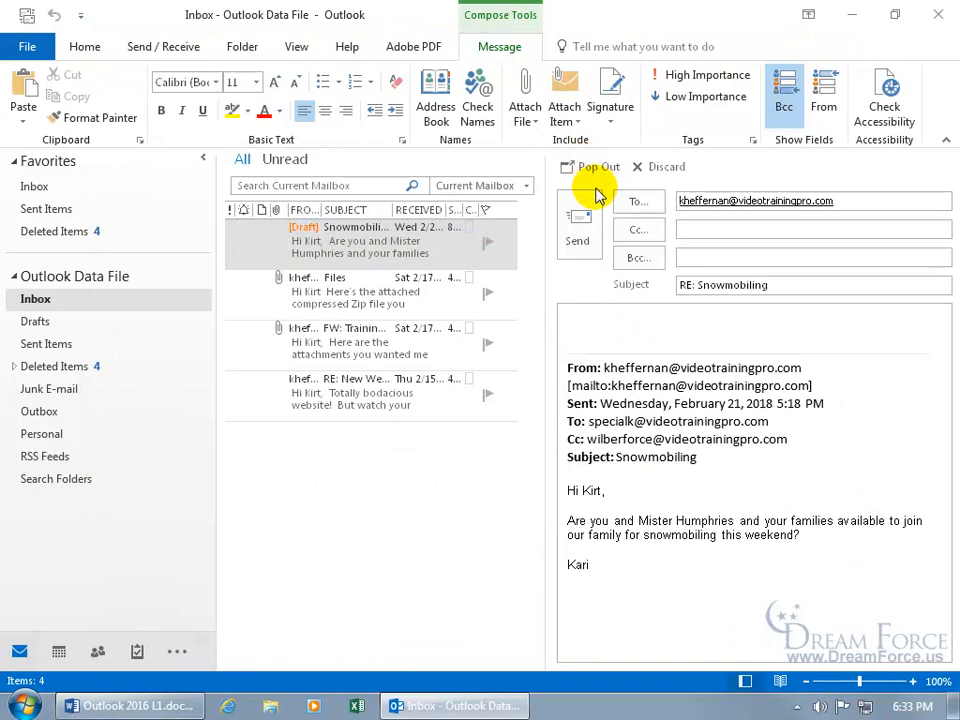
pyautogui.write('Please se')
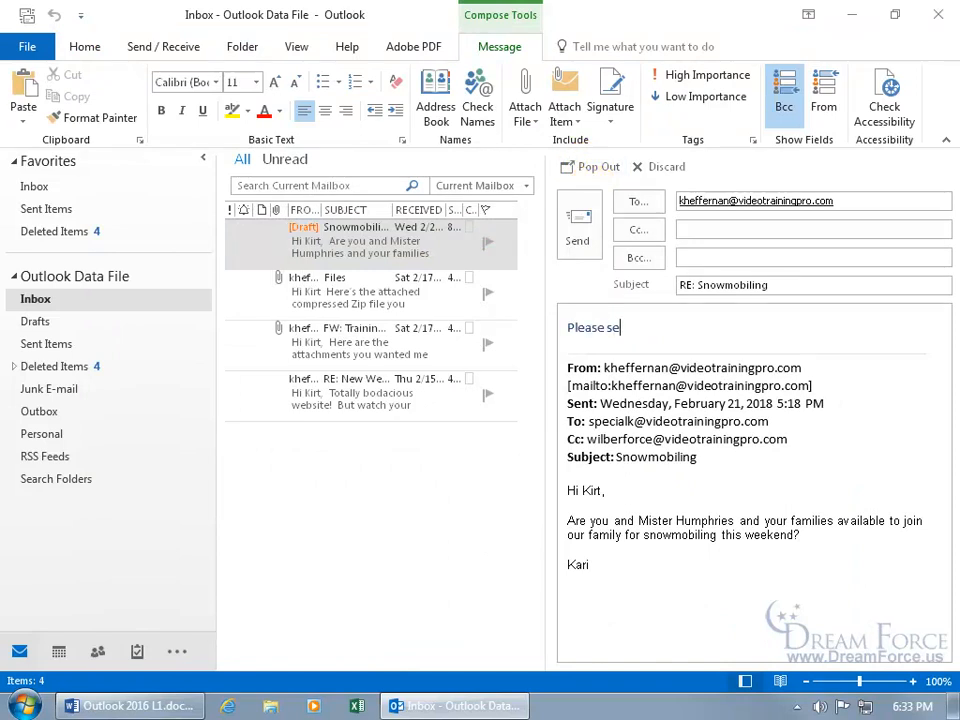
pyautogui.write('e my responses below...')
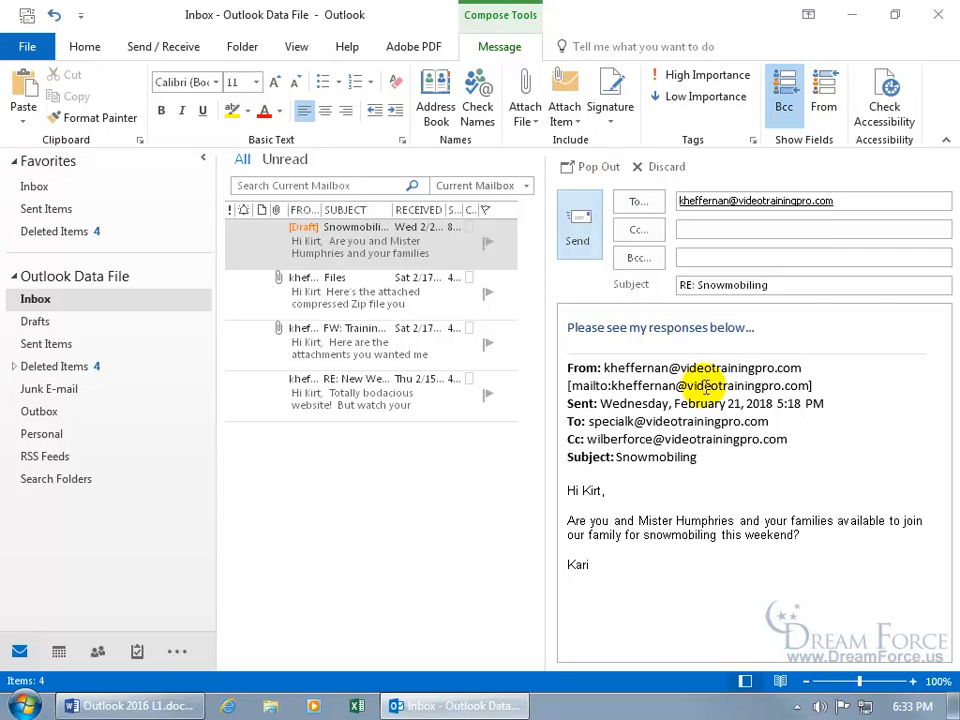
pyautogui.click(818, 536)
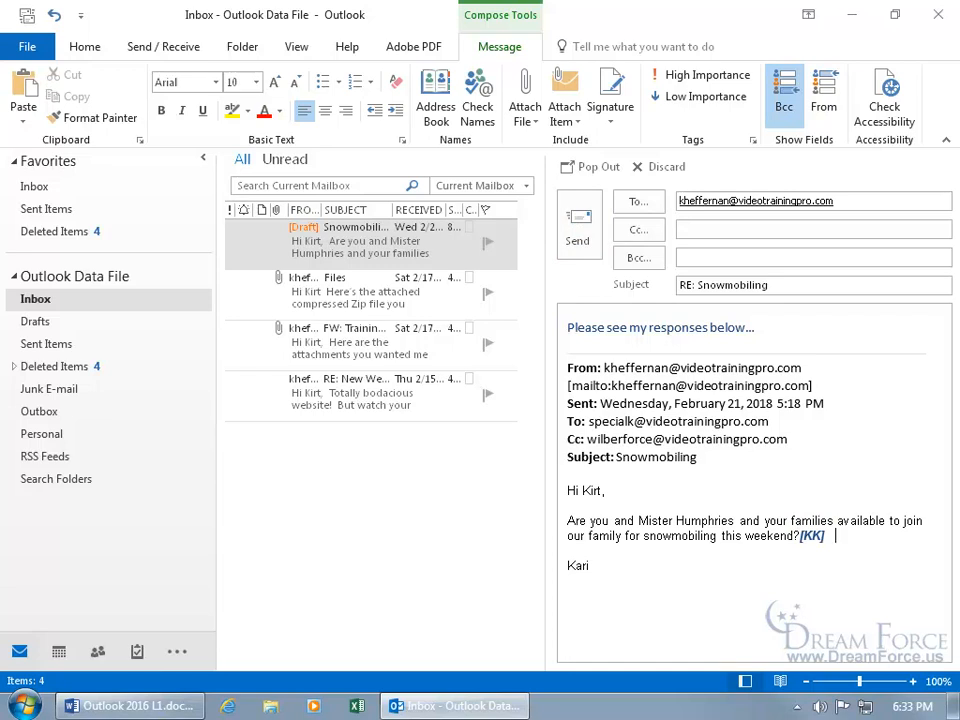
pyautogui.write('Yes!')
# Step: Put the "Yes!" comment on its own line and add the initials-prefaced comment "No!" below the quoted sender's closing name
pyautogui.click(806, 540)
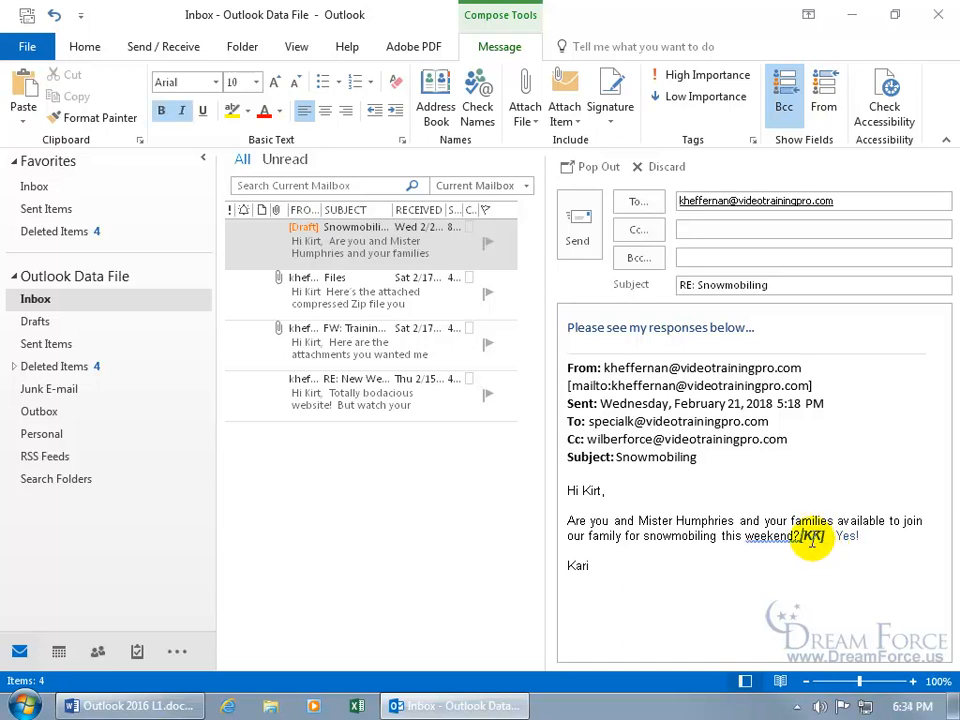
pyautogui.press('Return')
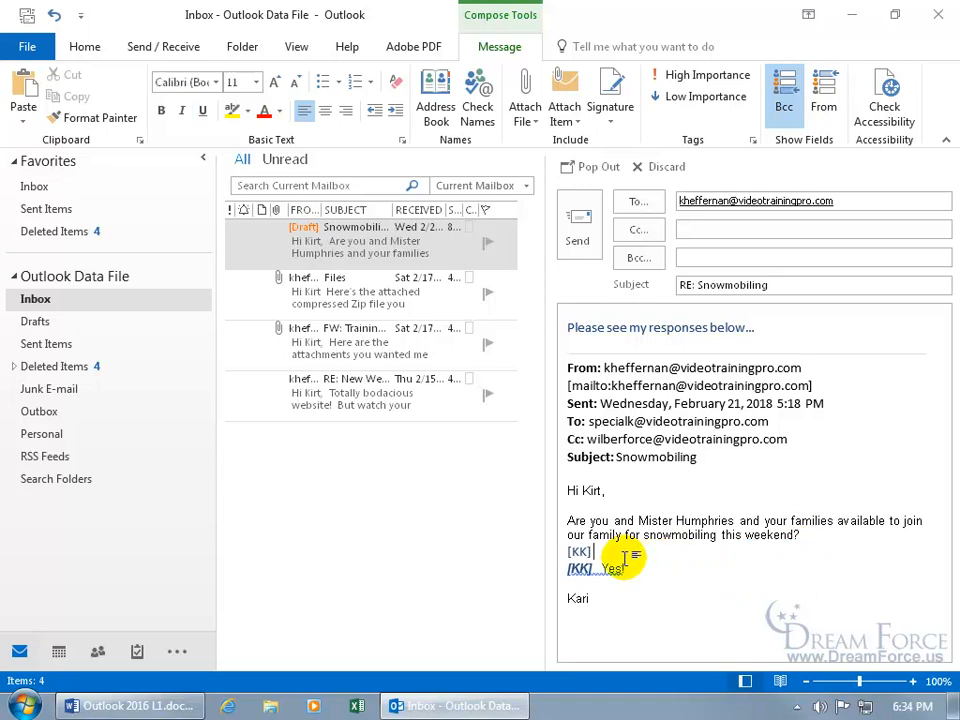
pyautogui.click(631, 625)
pyautogui.write('[KK]')
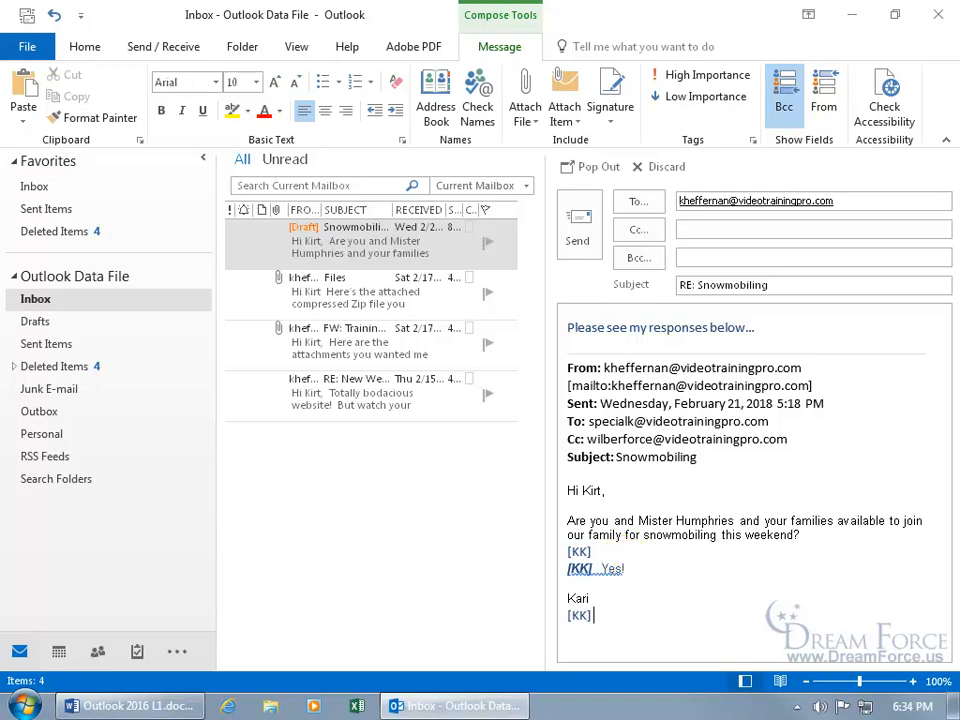
pyautogui.write('No!')
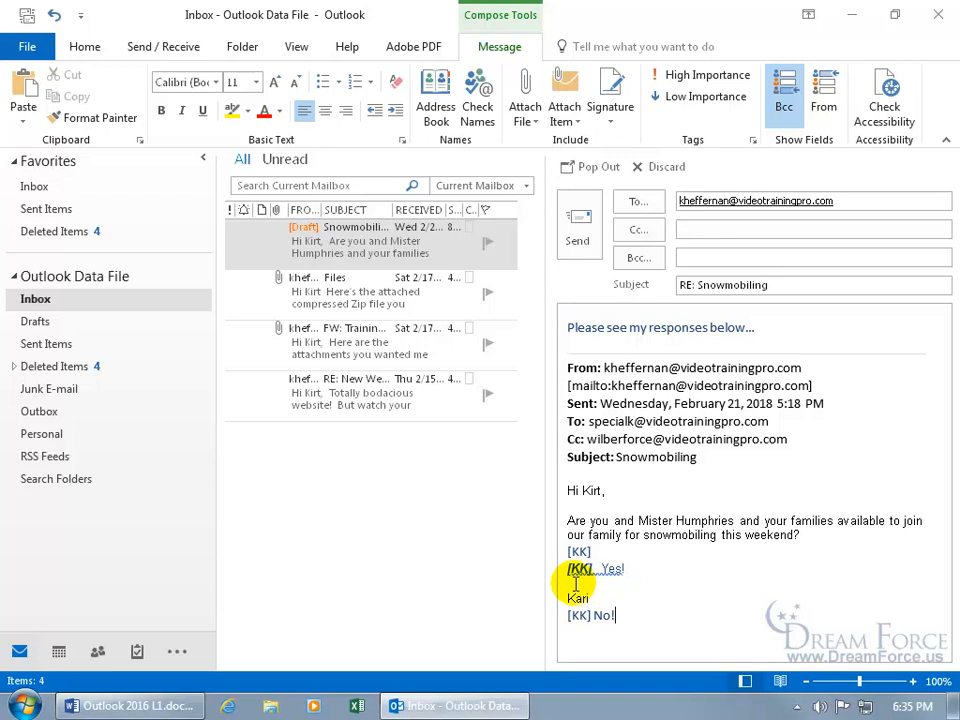
# Step: Color the "Yes!" comment line with its initials red in the reply, and discard the draft
pyautogui.tripleClick(625, 569)
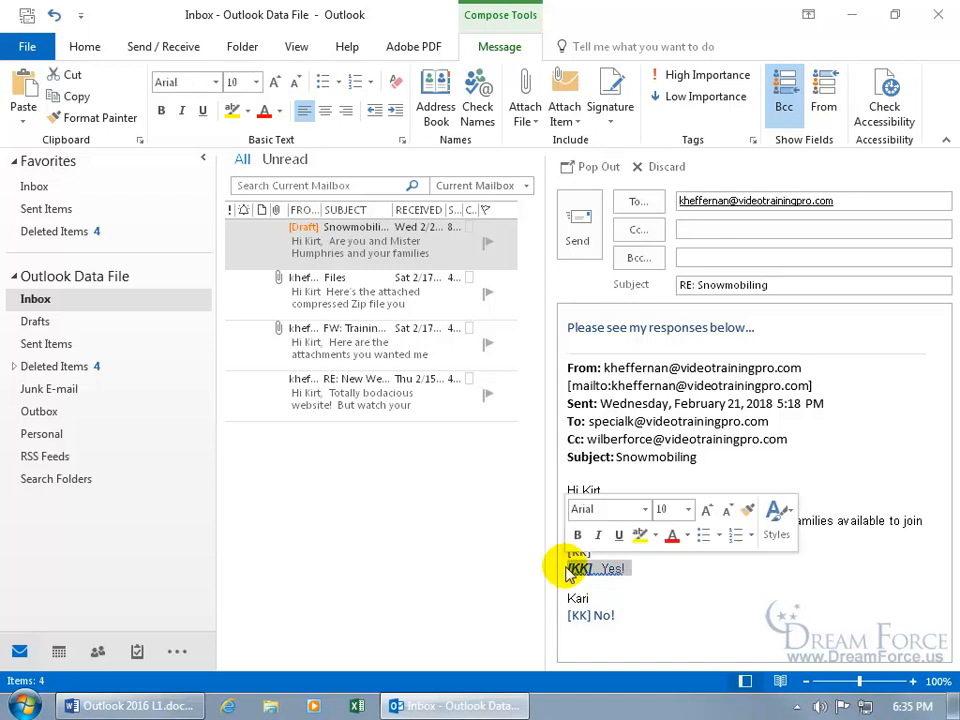
pyautogui.click(672, 535)
pyautogui.click(648, 576)
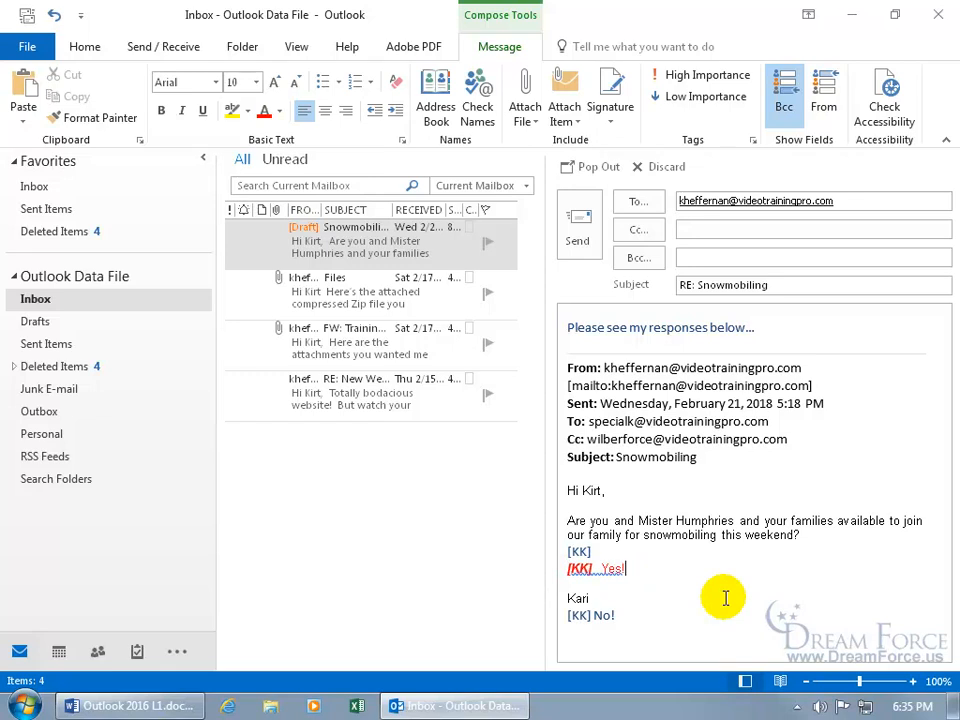
pyautogui.click(657, 171)
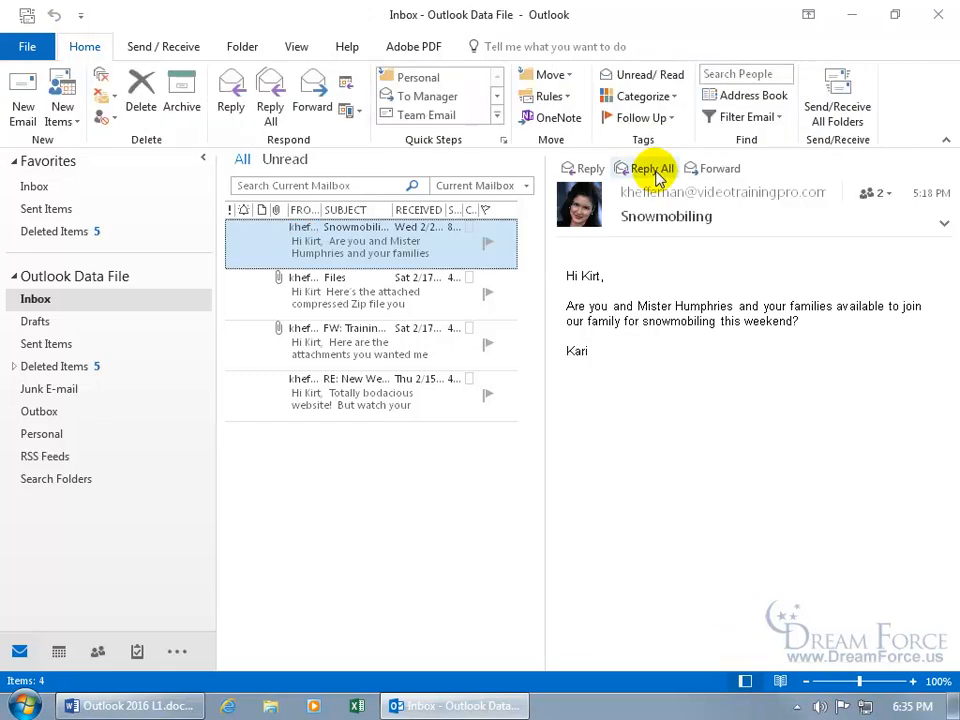
# Step: Turn off "Mark my comments with" in the Stationery and Fonts settings of the mail options and save the options
pyautogui.click(27, 46)
pyautogui.click(42, 427)
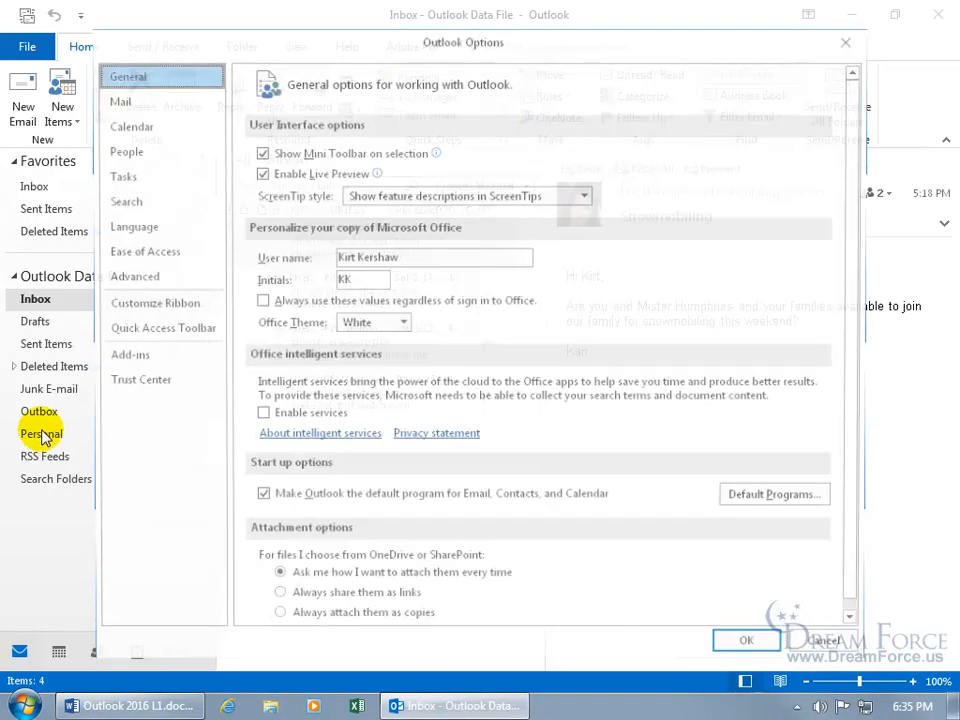
pyautogui.click(140, 103)
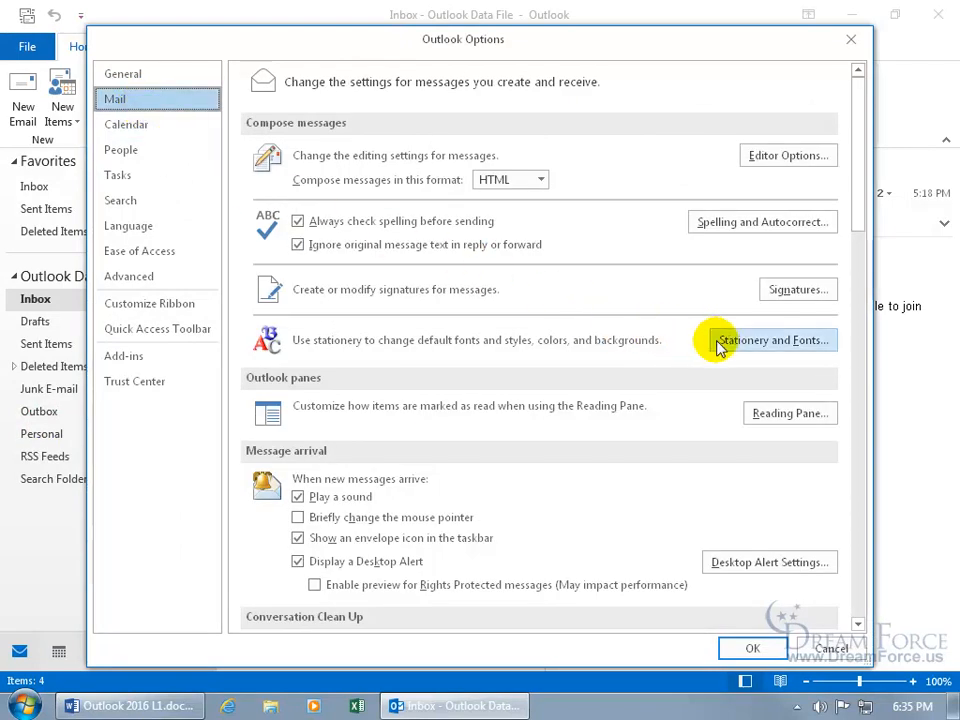
pyautogui.click(749, 341)
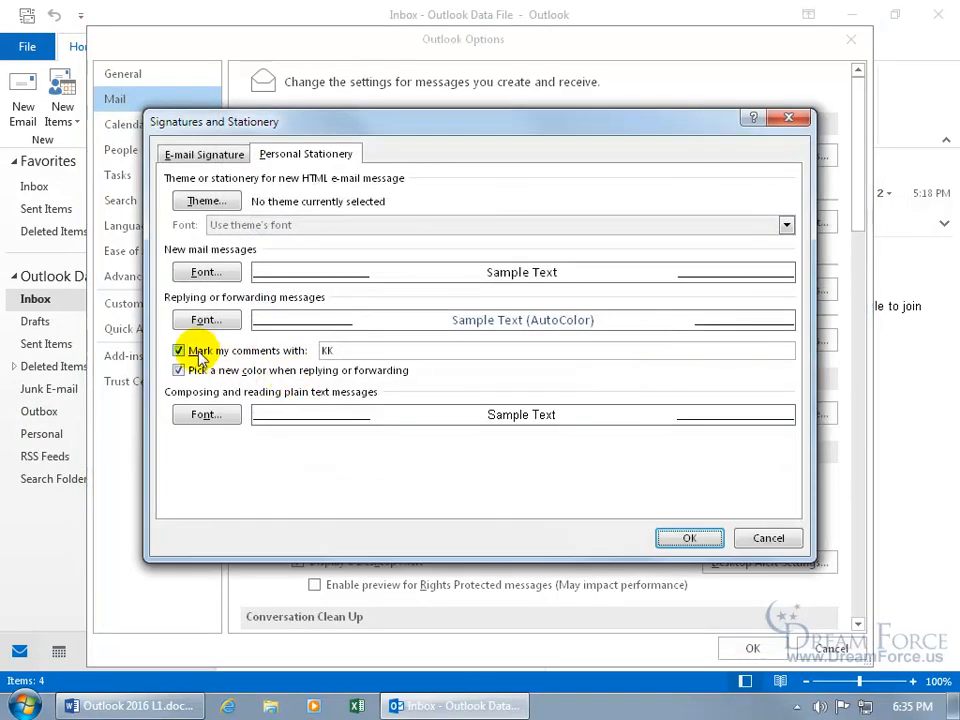
pyautogui.click(190, 351)
pyautogui.click(684, 537)
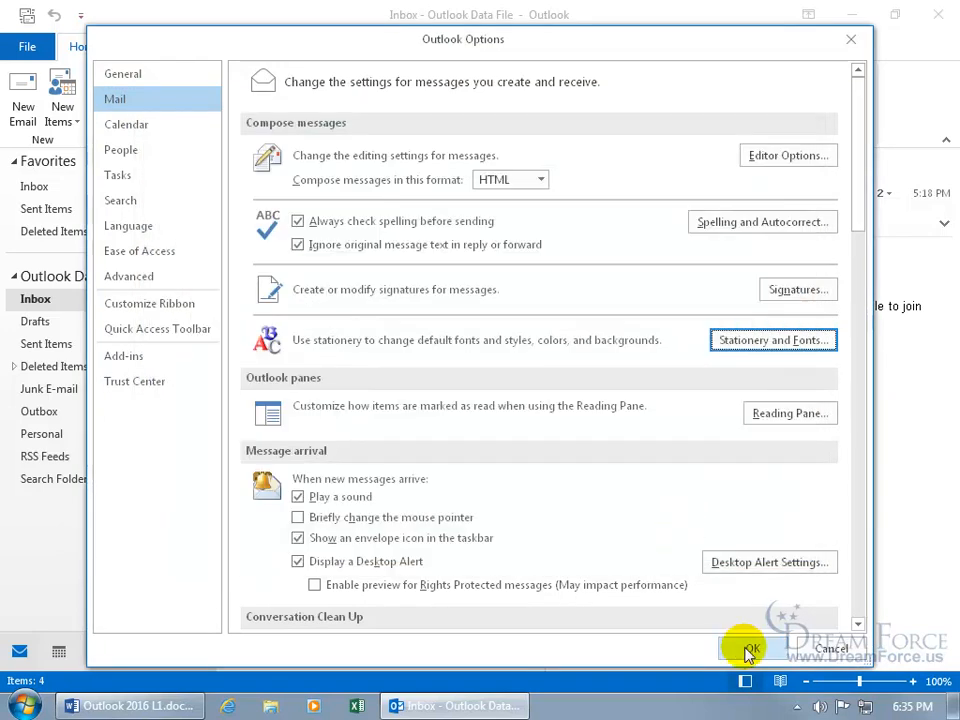
pyautogui.click(750, 647)
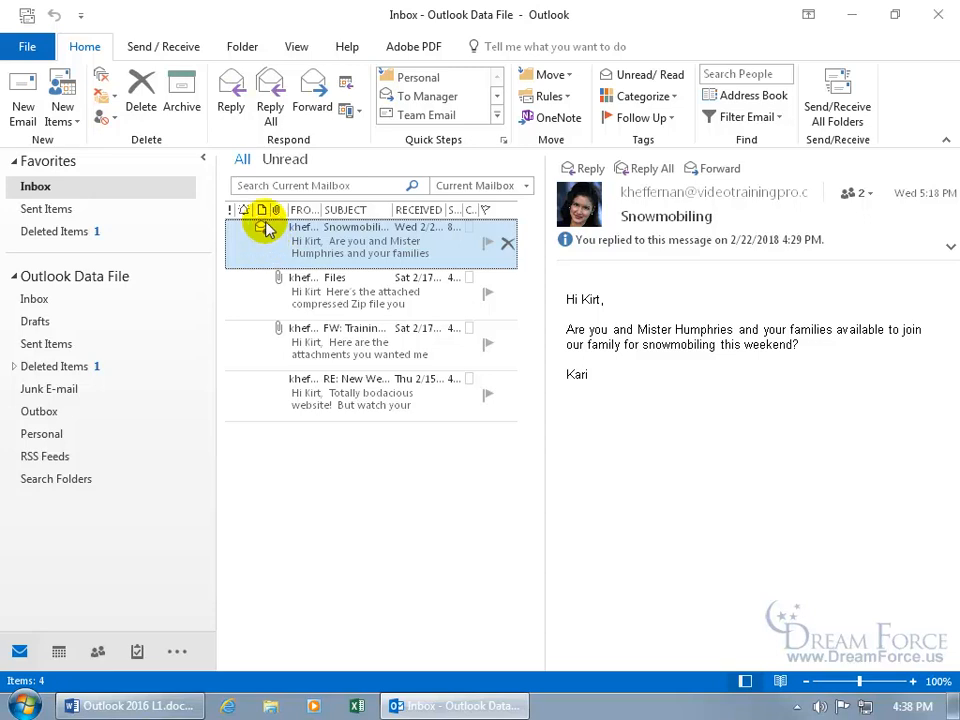
# Step: Open the Snowmobiling message from the Inbox in its own window to check its reply status, and close it
pyautogui.click(234, 116)
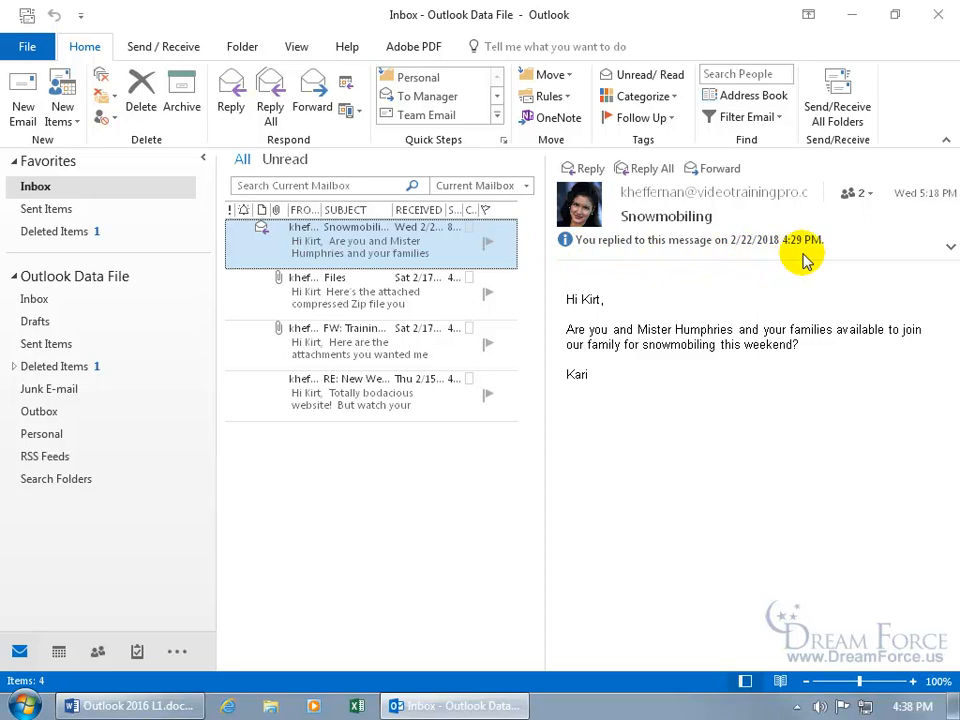
pyautogui.doubleClick(375, 240)
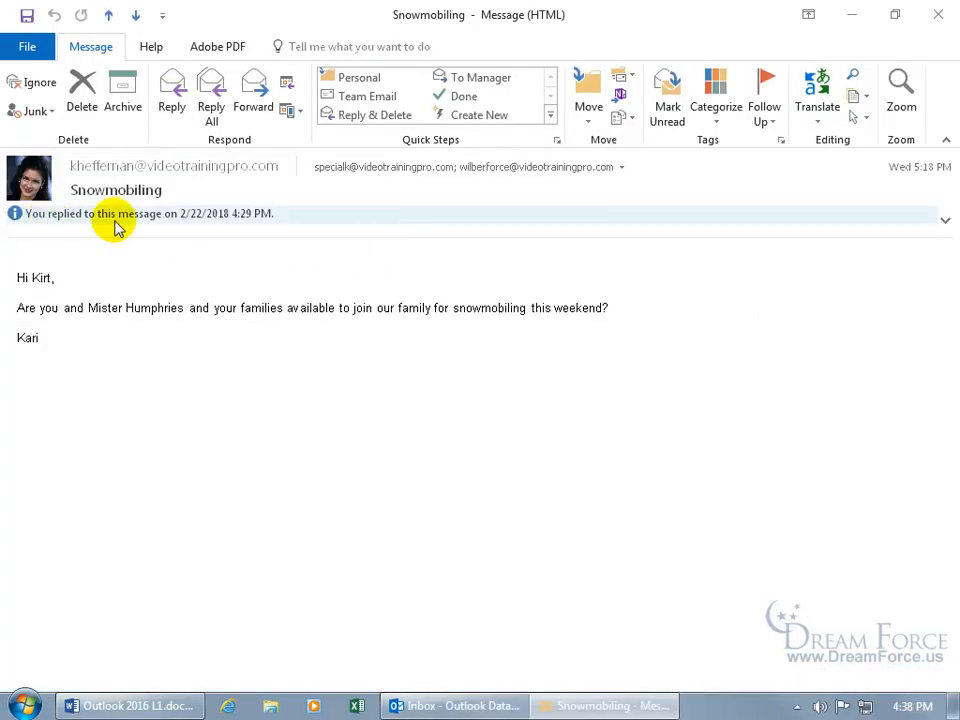
pyautogui.click(945, 14)
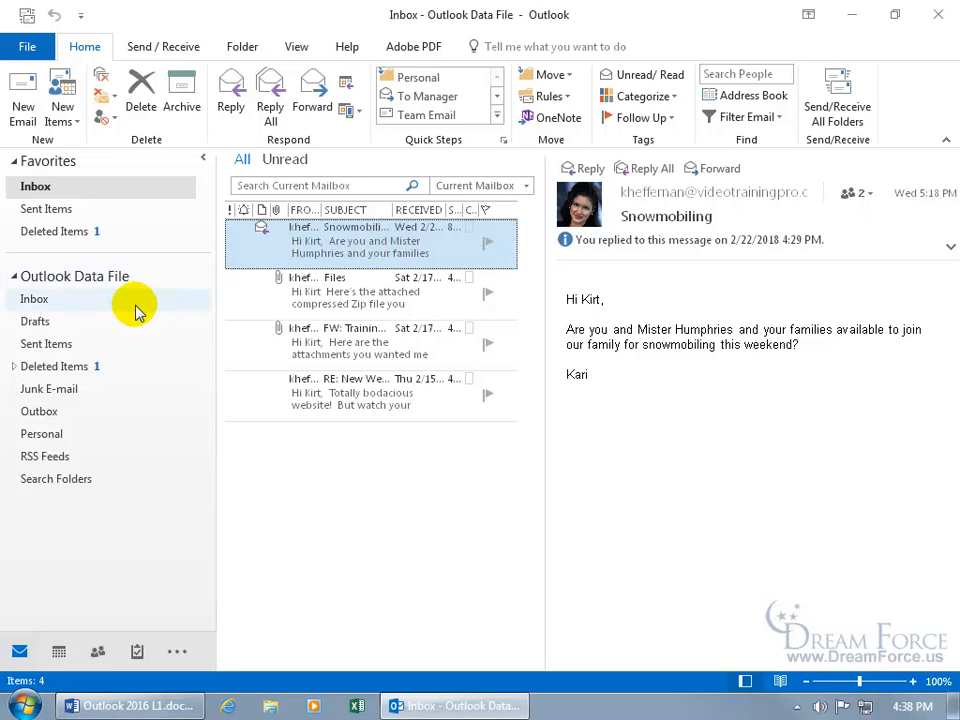
# Step: Open the sent "RE: Snowmobiling" reply from Sent Items and examine its To and Cc recipients, expanding and collapsing the header details
pyautogui.click(68, 346)
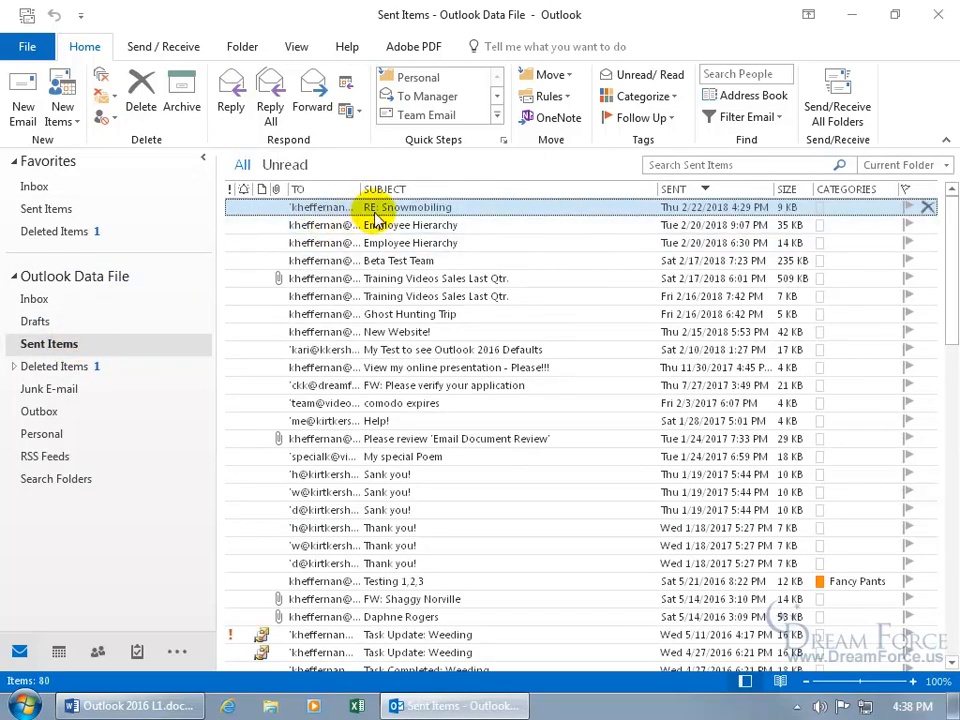
pyautogui.doubleClick(407, 216)
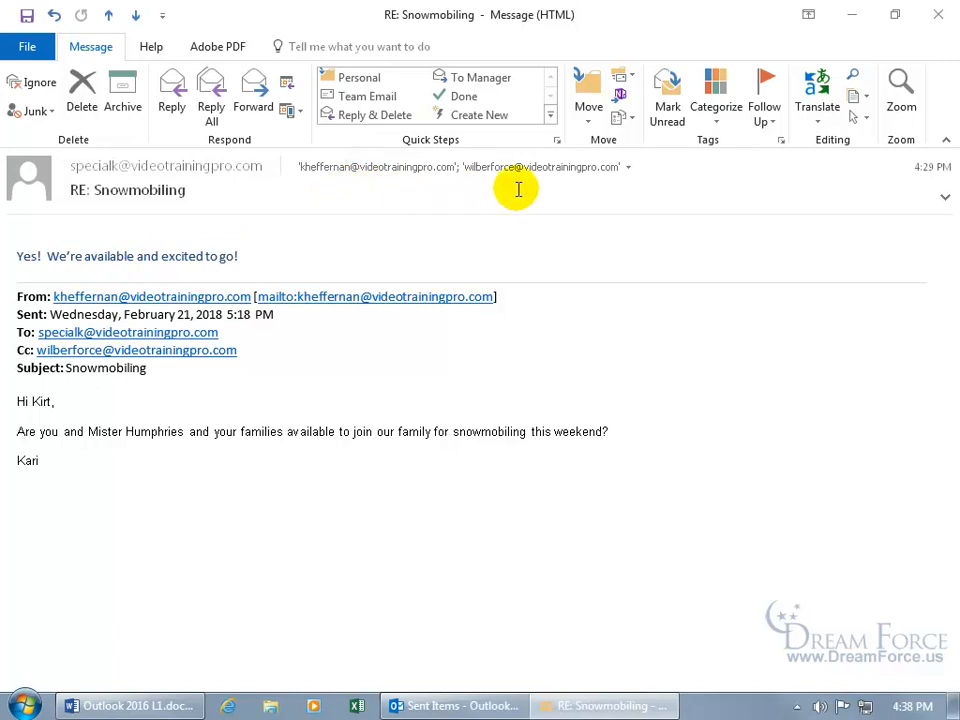
pyautogui.click(629, 168)
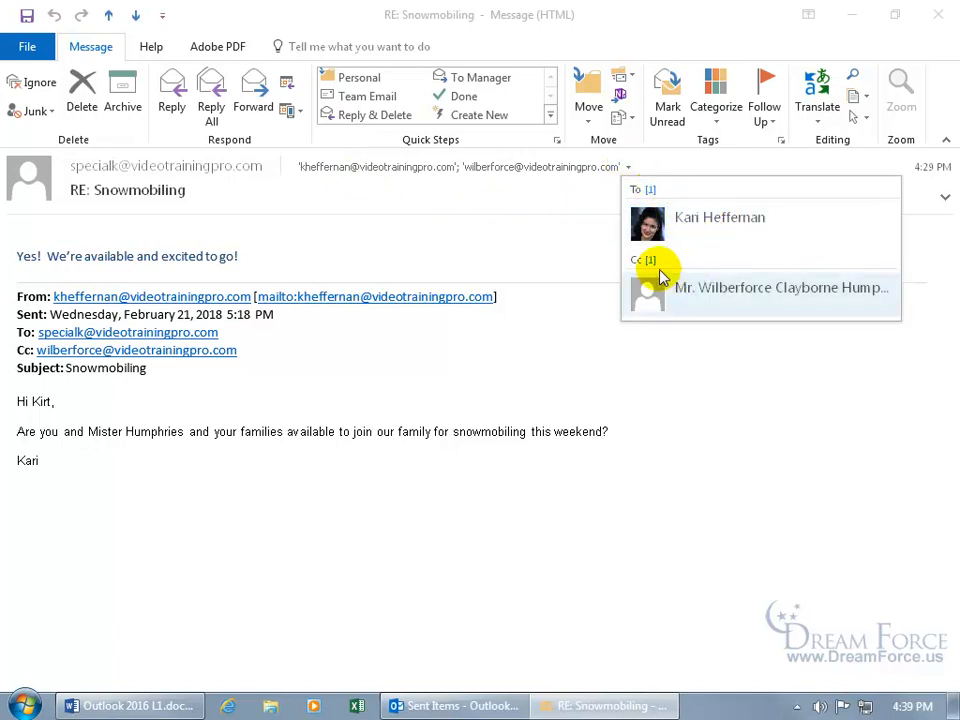
pyautogui.click(575, 196)
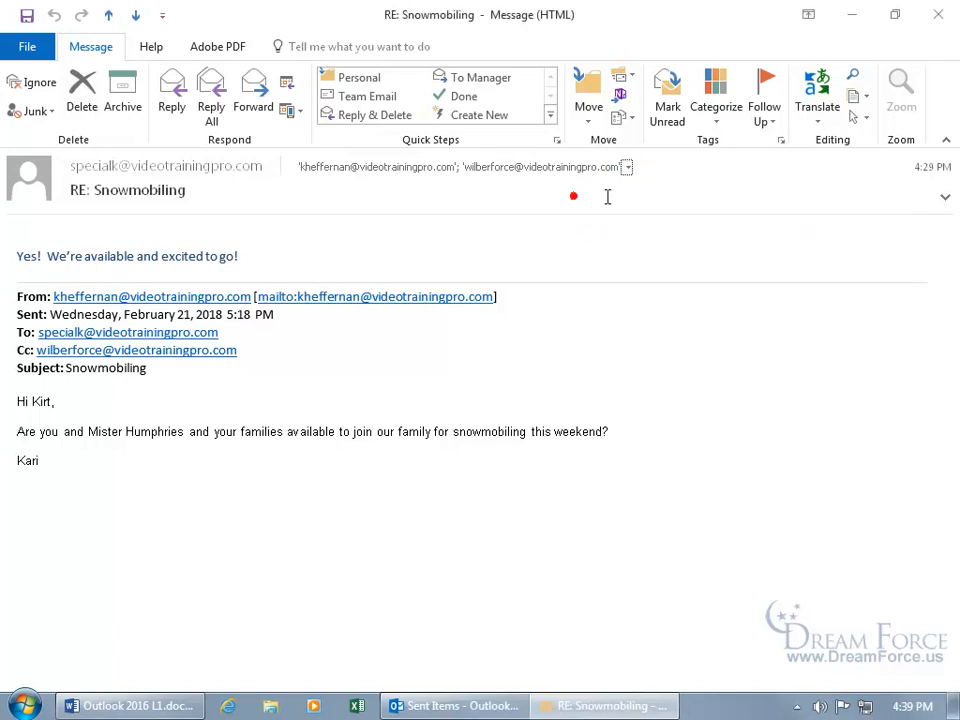
pyautogui.click(945, 200)
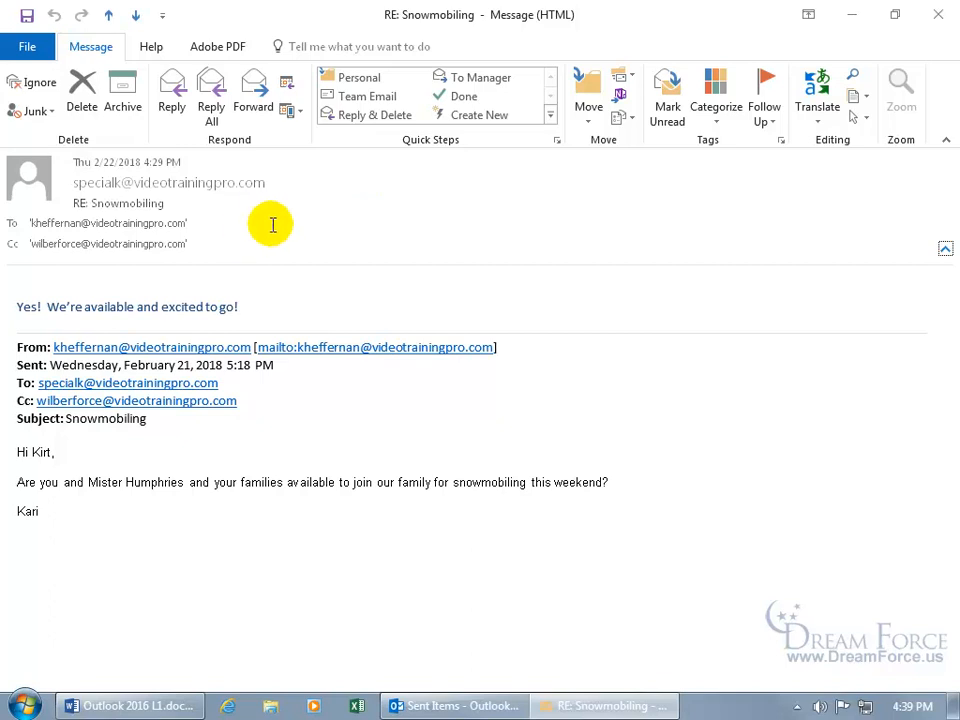
pyautogui.click(943, 248)
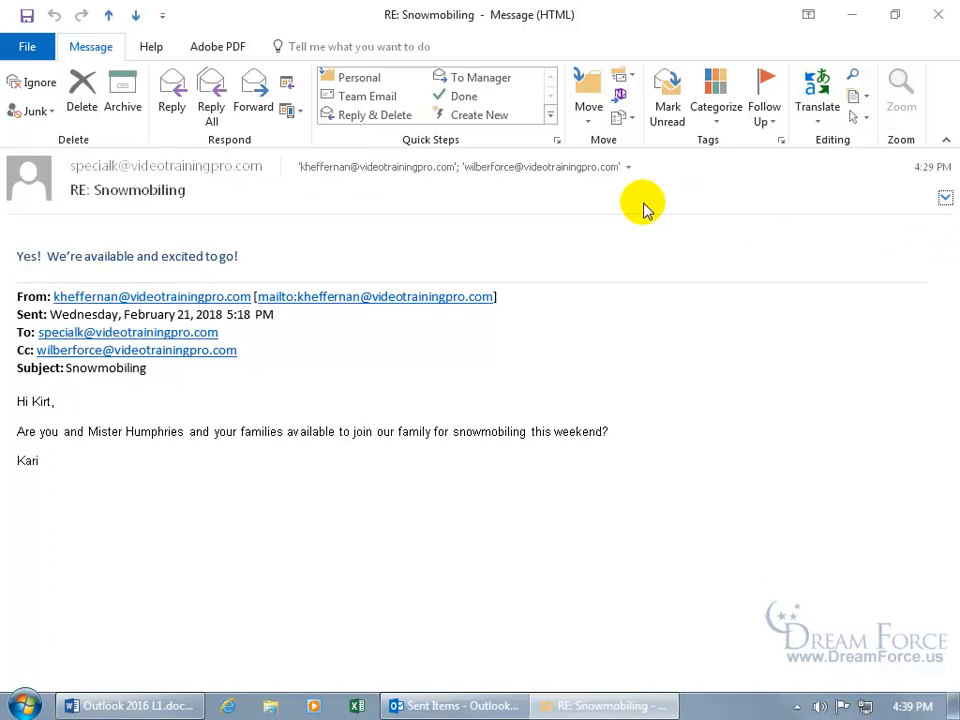